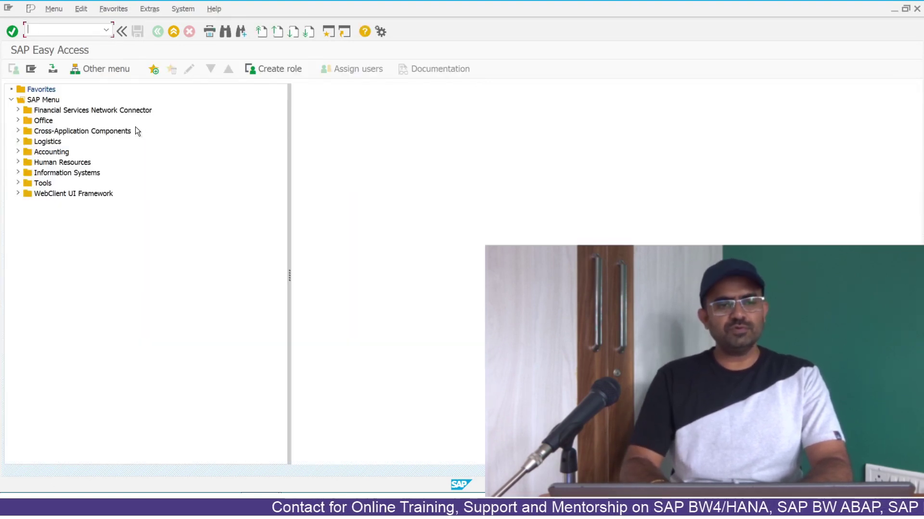
Step: Open the Data Browser, list the entries of table KNA1 and select the KUNNR column
{"action": "key", "text": "Return"}
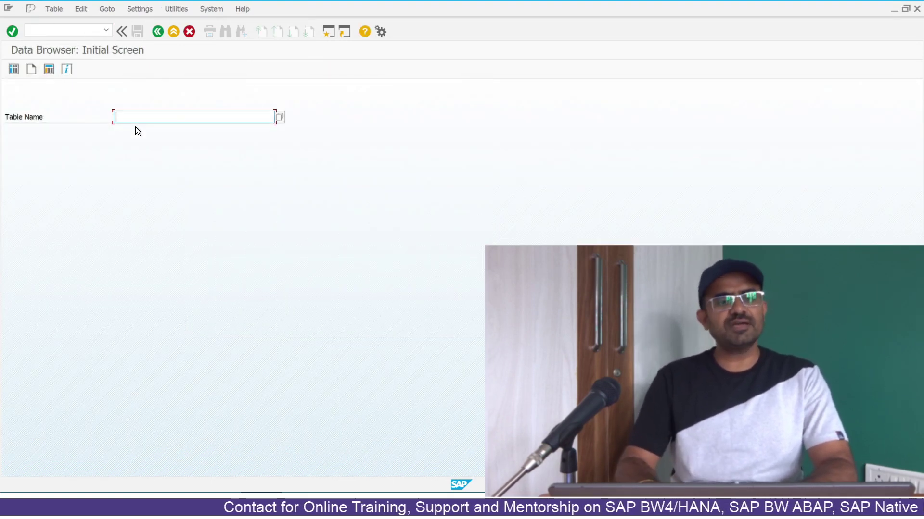
{"action": "type", "text": "kna1"}
{"action": "key", "text": "Return"}
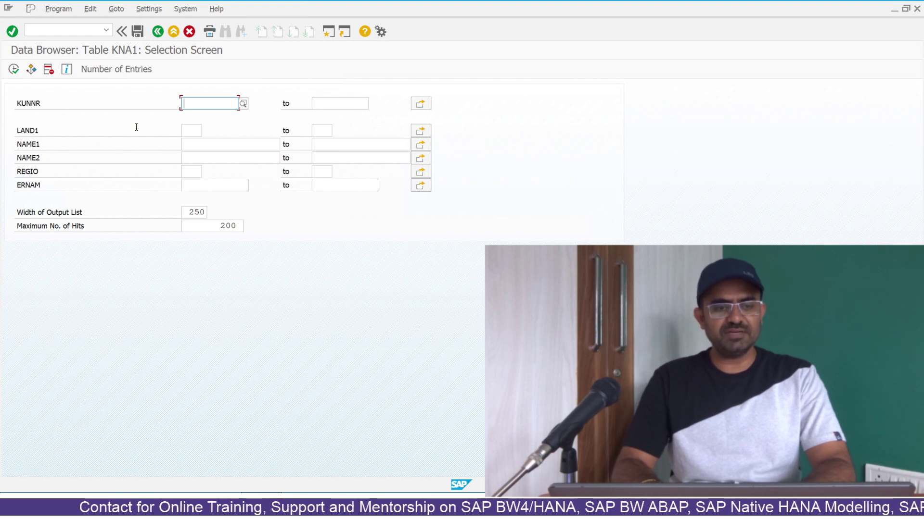
{"action": "left_click", "coordinate": [13, 70]}
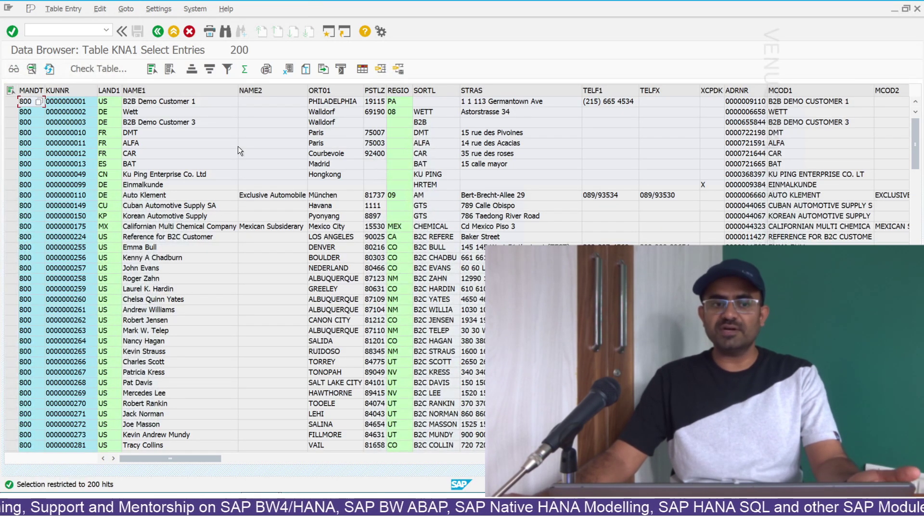
{"action": "left_click", "coordinate": [71, 104]}
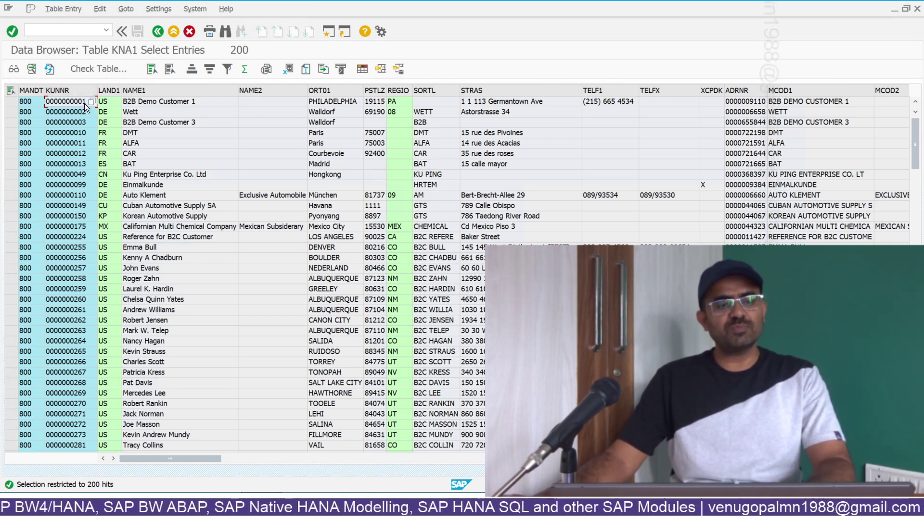
{"action": "left_click", "coordinate": [74, 90]}
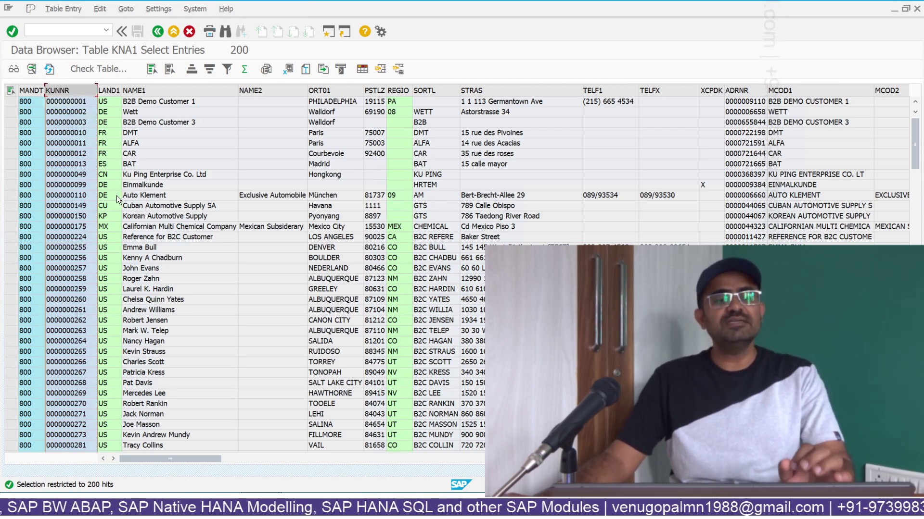
Step: Open the ABAP Dictionary in a new session with /ose11 and display the definition of table KNA1
{"action": "left_click", "coordinate": [86, 30]}
{"action": "type", "text": "/ose16"}
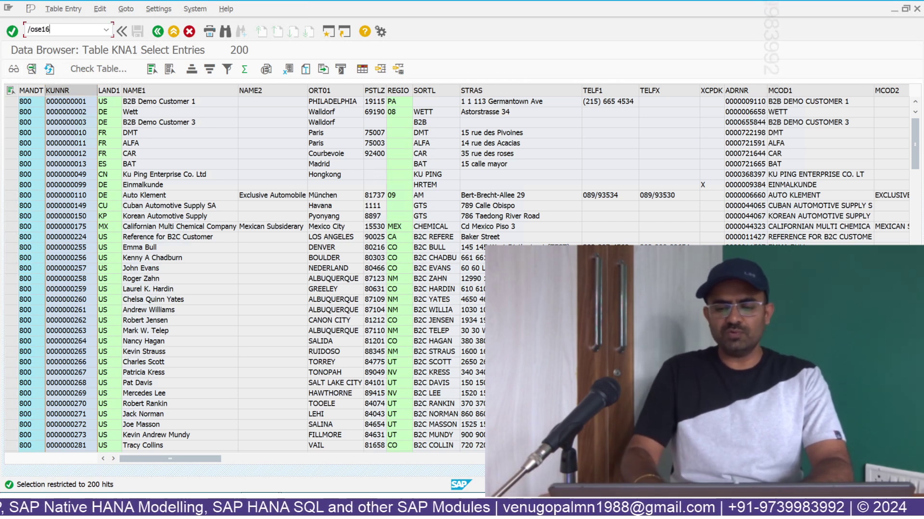
{"action": "key", "text": "BackSpace"}
{"action": "type", "text": "1"}
{"action": "key", "text": "Return"}
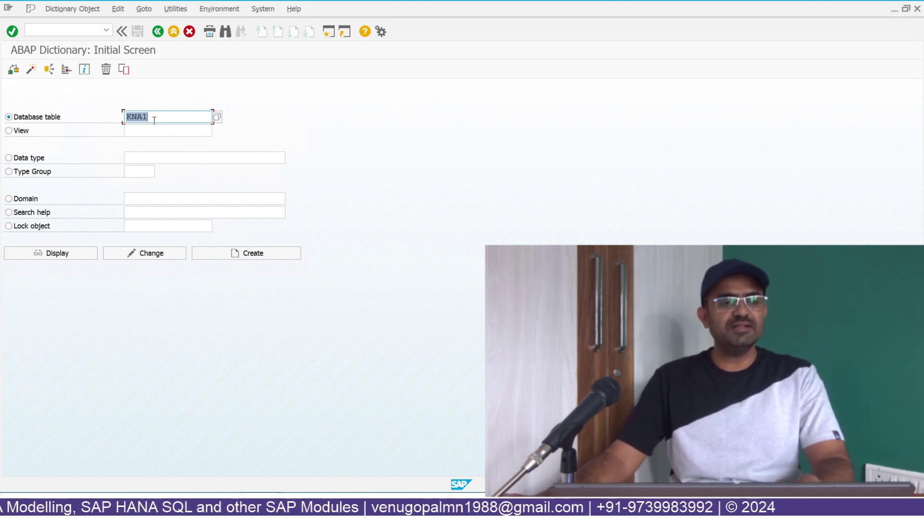
{"action": "left_click", "coordinate": [67, 253]}
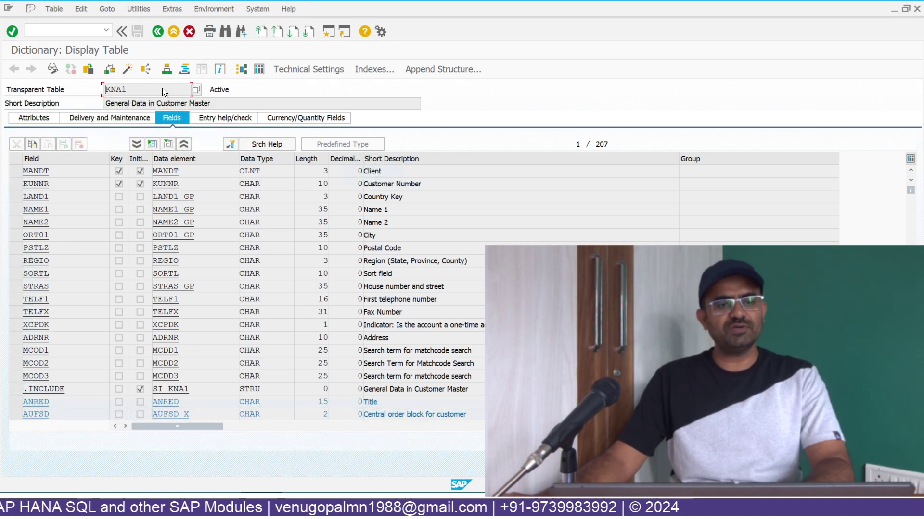
Step: Examine the KUNNR field's description in KNA1, then the name and short description of its data element
{"action": "double_click", "coordinate": [48, 185]}
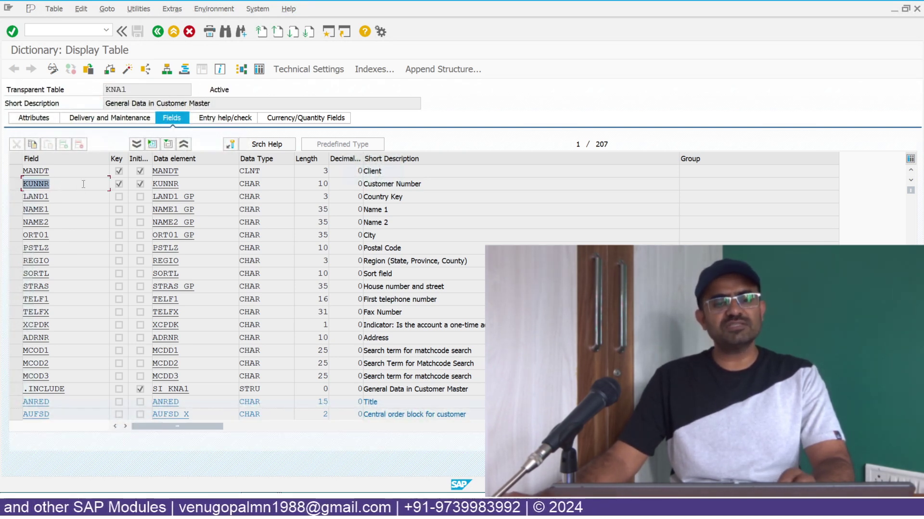
{"action": "double_click", "coordinate": [405, 186]}
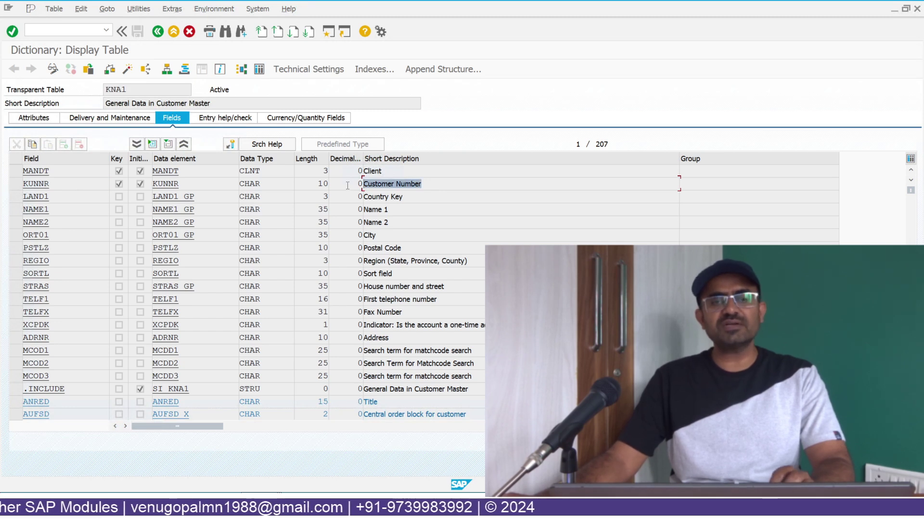
{"action": "double_click", "coordinate": [172, 184]}
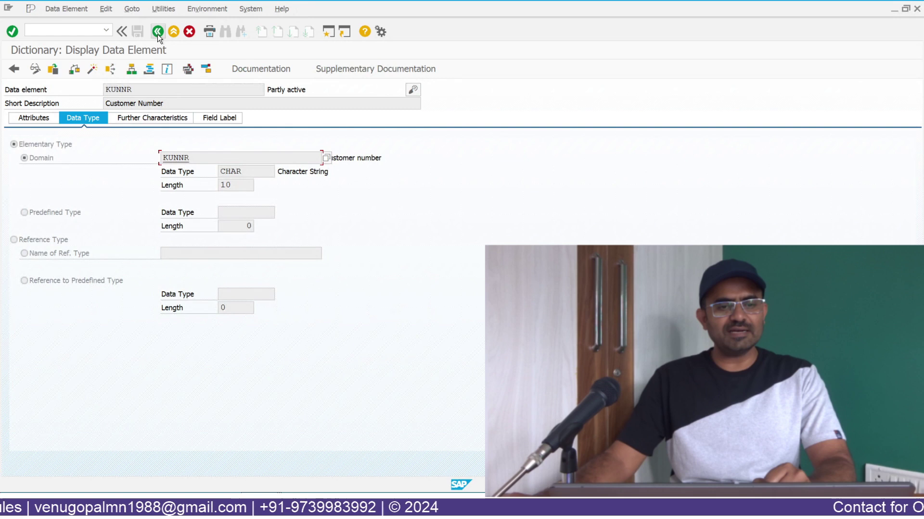
{"action": "left_click", "coordinate": [158, 33]}
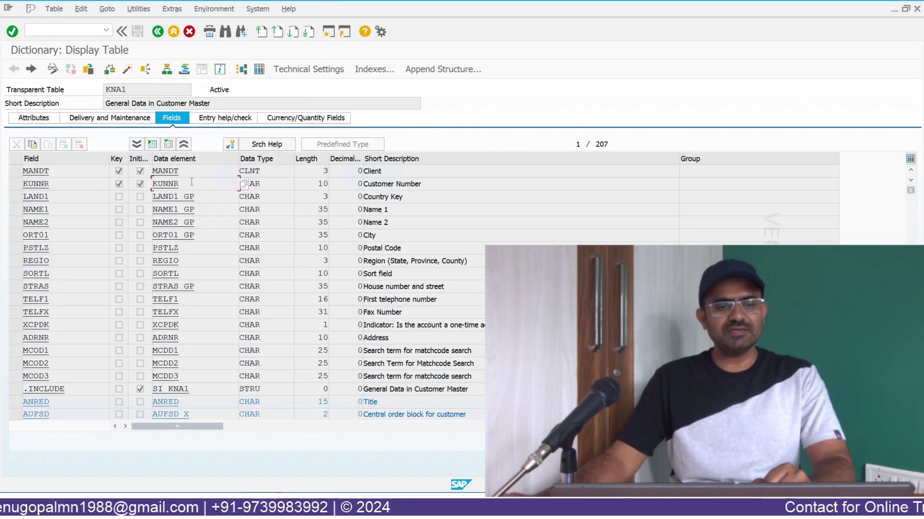
{"action": "double_click", "coordinate": [170, 184]}
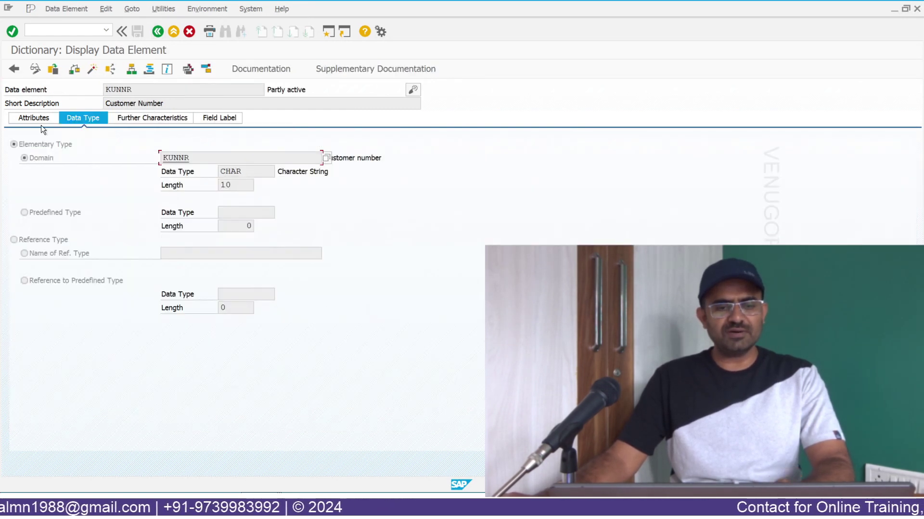
{"action": "double_click", "coordinate": [118, 90]}
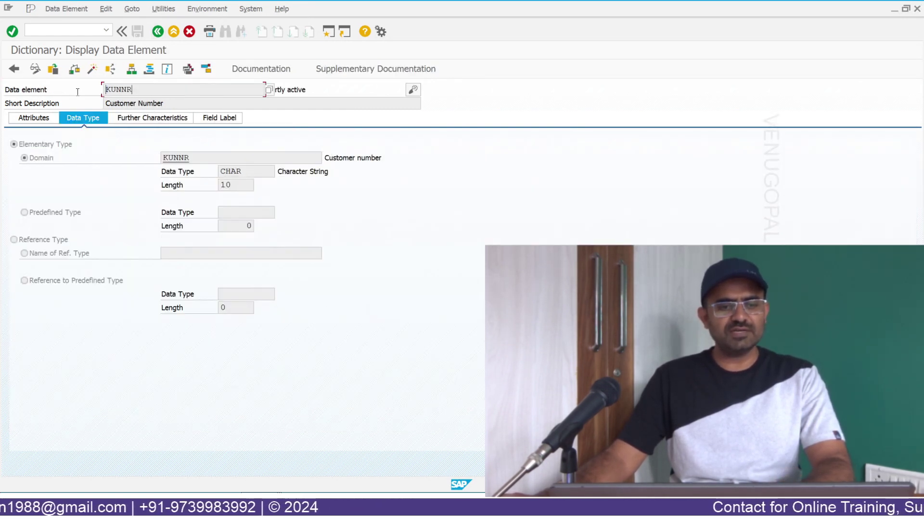
{"action": "double_click", "coordinate": [174, 104]}
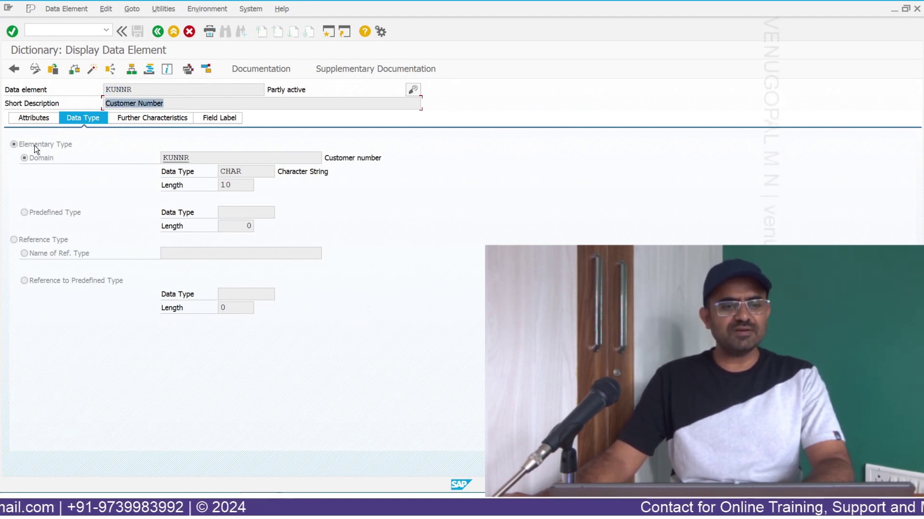
{"action": "double_click", "coordinate": [135, 91]}
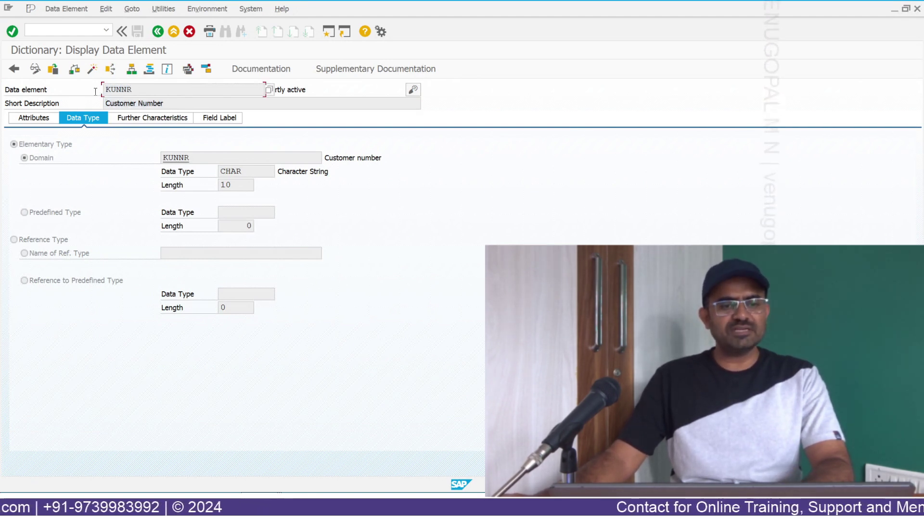
Step: Open the KUNNR domain from the data element and examine its conversion routine and number of characters
{"action": "double_click", "coordinate": [176, 158]}
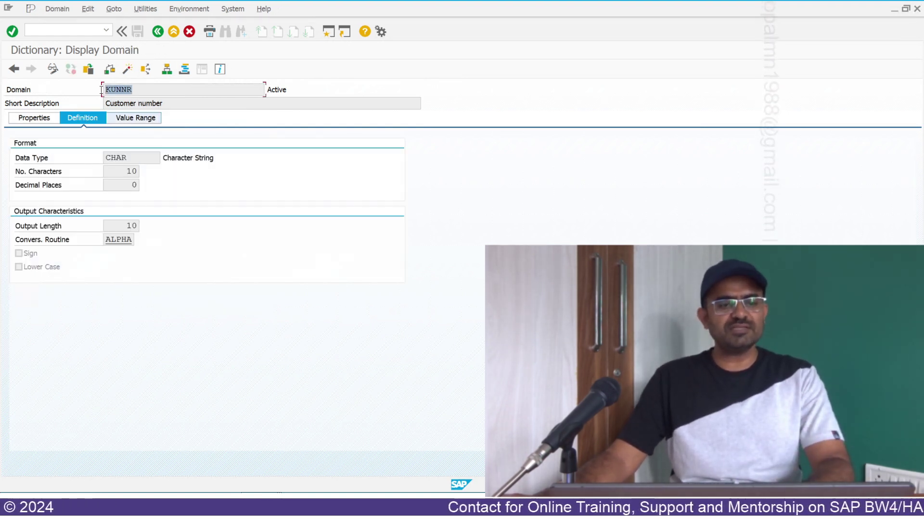
{"action": "left_click_drag", "start_coordinate": [105, 239], "coordinate": [136, 240]}
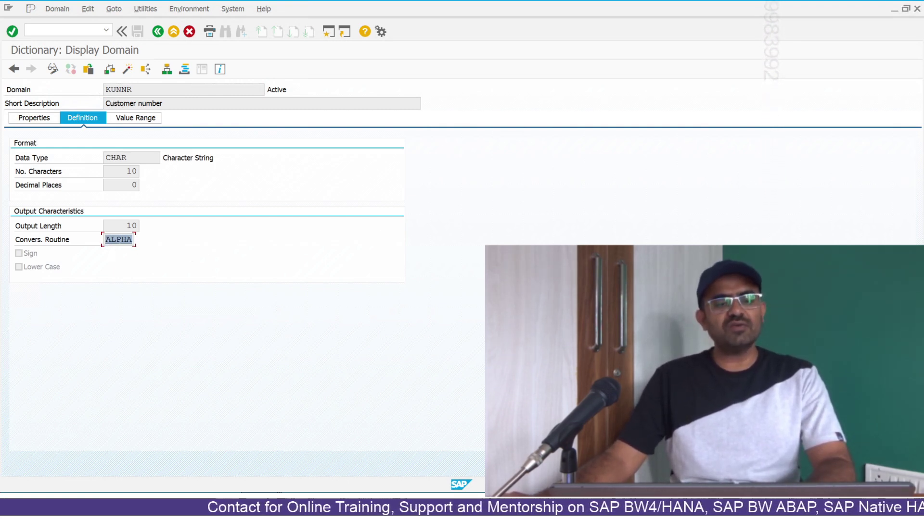
{"action": "key", "text": "alt+Tab"}
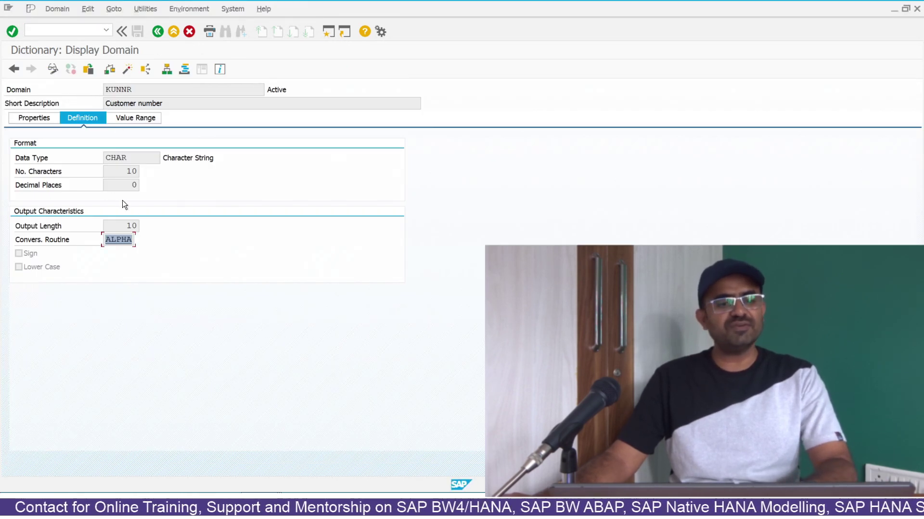
{"action": "left_click", "coordinate": [118, 170]}
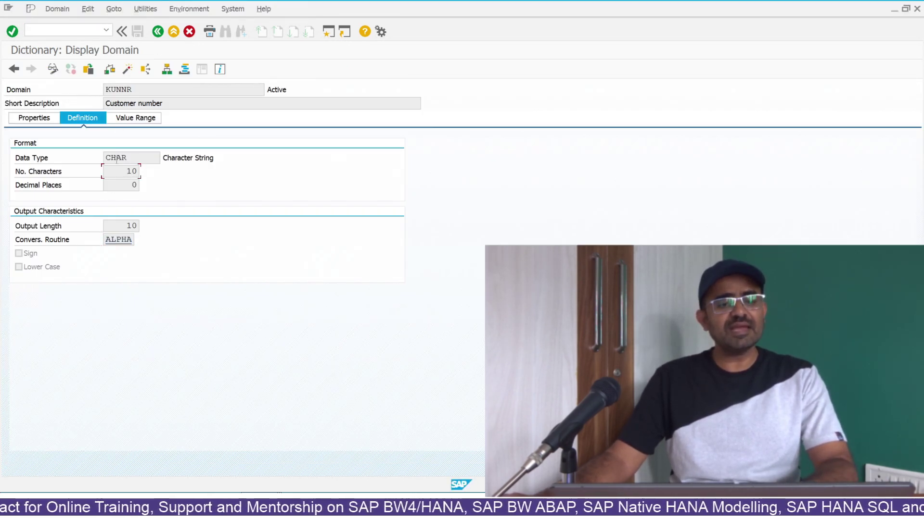
{"action": "key", "text": "shift+Home"}
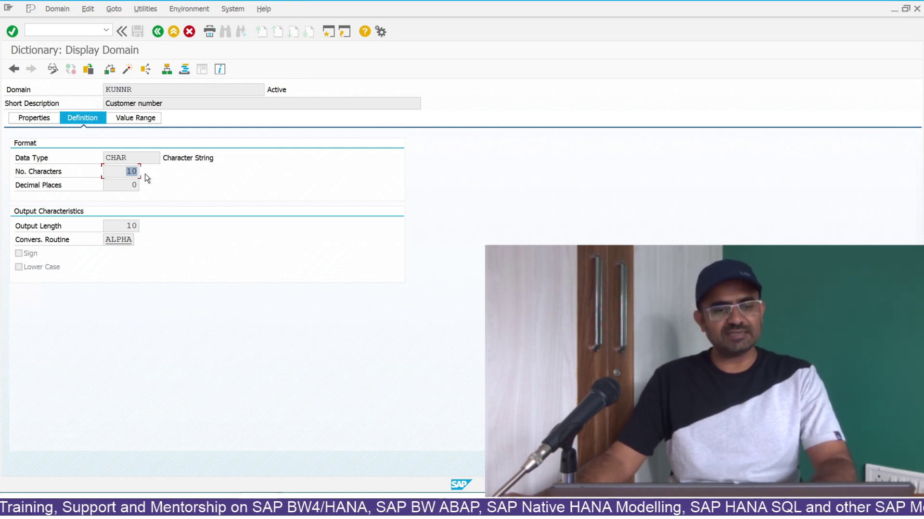
Step: Minimize the remote session, switch to the Notepad++ notes, and review the data element, domain, data type and conversion lines
{"action": "mouse_move", "coordinate": [444, 2]}
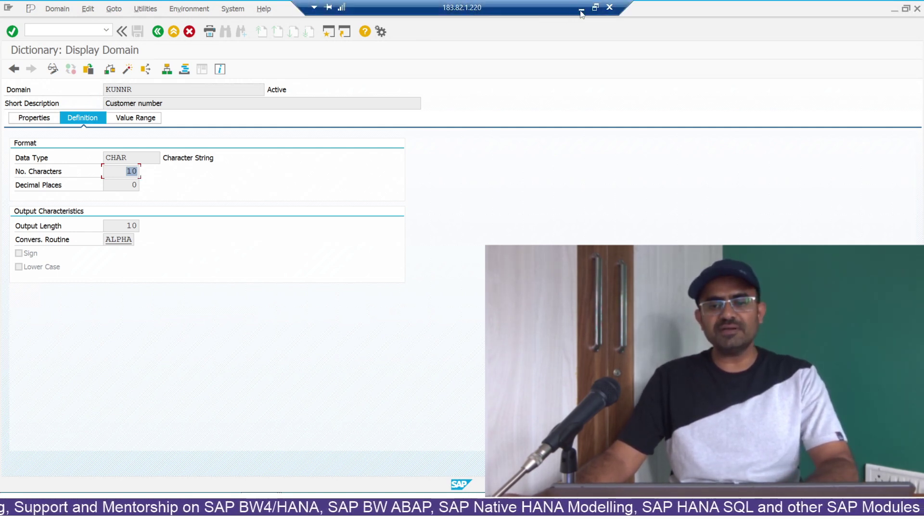
{"action": "left_click", "coordinate": [580, 11]}
{"action": "key", "text": "super"}
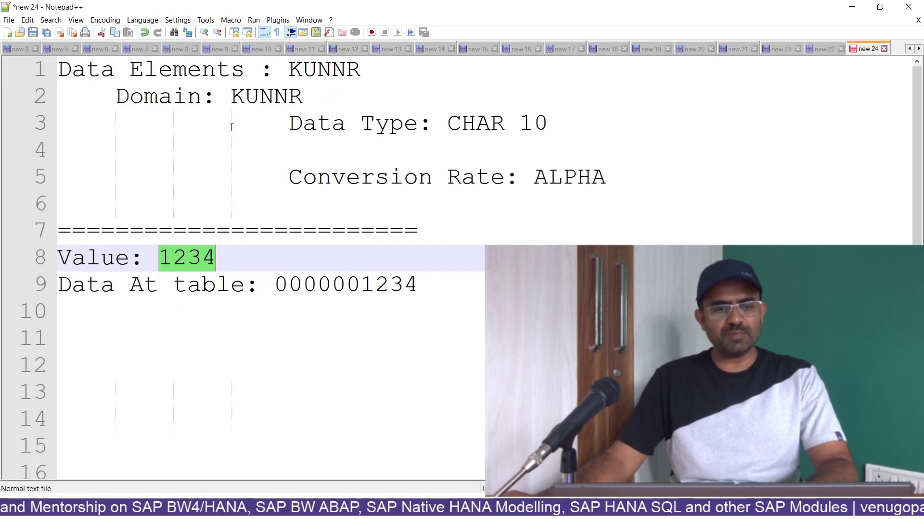
{"action": "left_click", "coordinate": [337, 124]}
{"action": "left_click", "coordinate": [335, 70]}
{"action": "triple_click", "coordinate": [335, 70]}
{"action": "left_click_drag", "start_coordinate": [308, 96], "coordinate": [116, 97]}
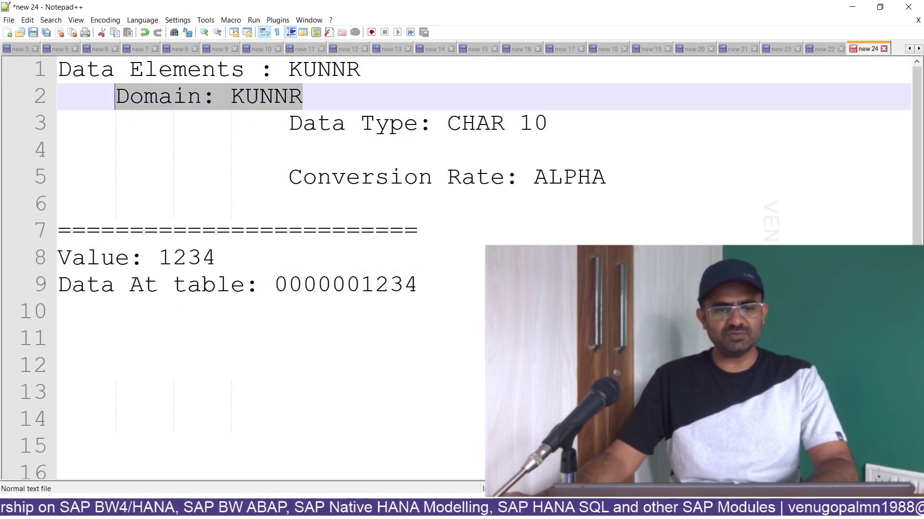
{"action": "double_click", "coordinate": [266, 96]}
{"action": "left_click_drag", "start_coordinate": [547, 123], "coordinate": [432, 124]}
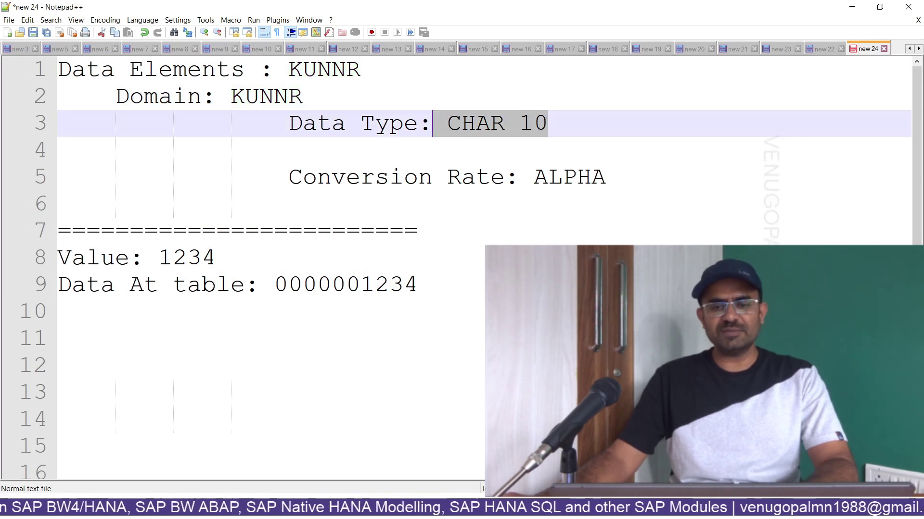
{"action": "left_click_drag", "start_coordinate": [605, 177], "coordinate": [533, 178]}
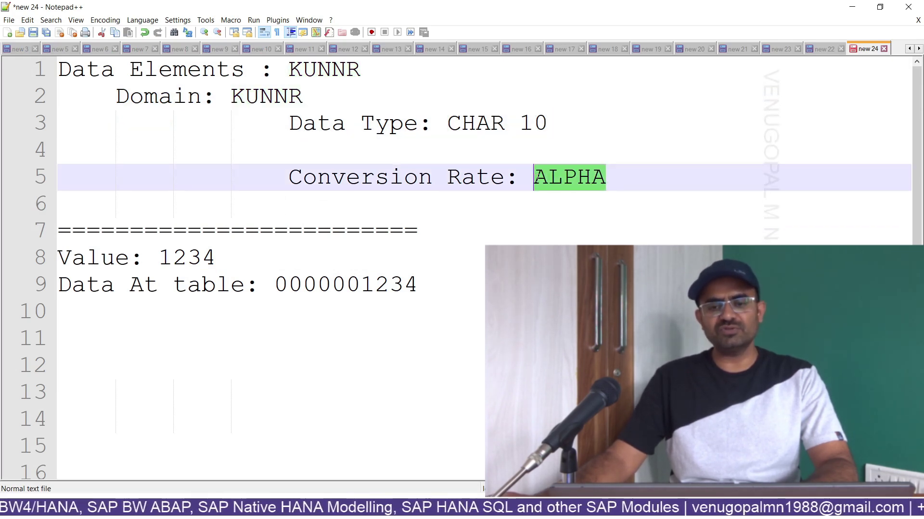
{"action": "left_click", "coordinate": [129, 258]}
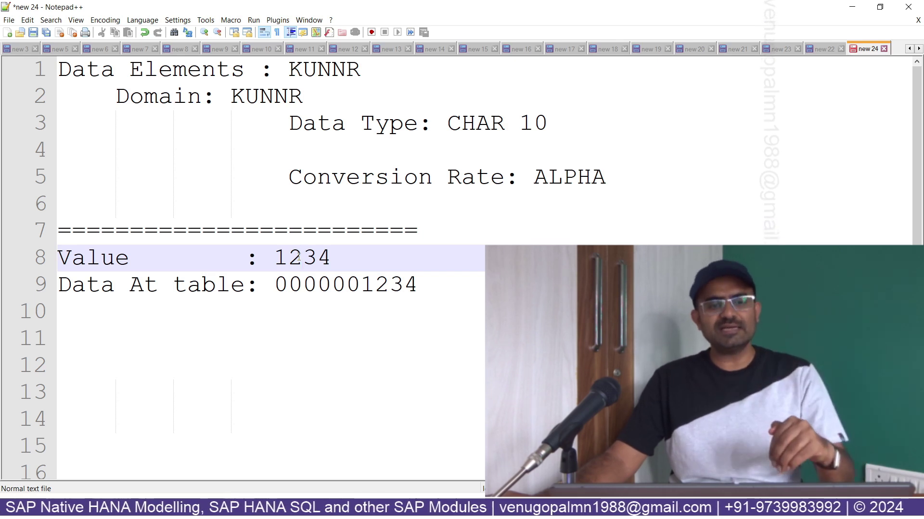
{"action": "left_click_drag", "start_coordinate": [278, 286], "coordinate": [356, 285]}
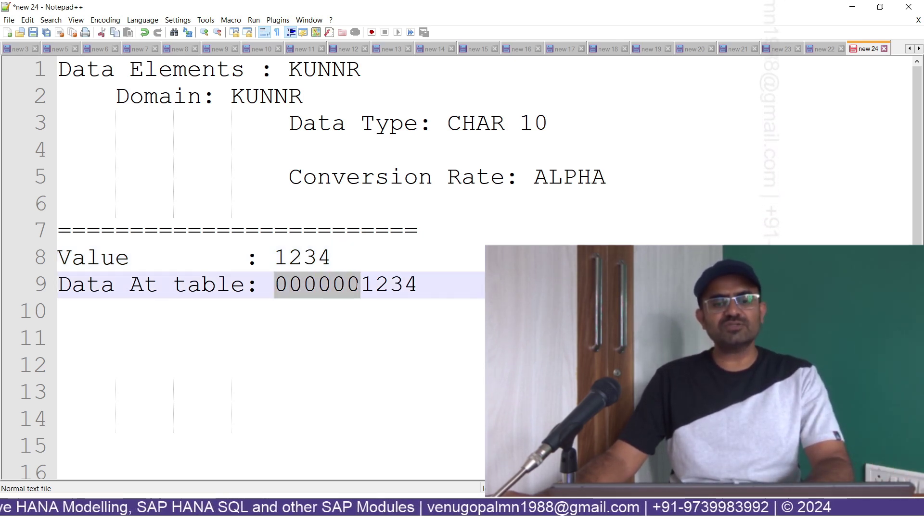
{"action": "left_click", "coordinate": [330, 269]}
{"action": "key", "text": "BackSpace"}
{"action": "key", "text": "BackSpace"}
{"action": "key", "text": "BackSpace"}
{"action": "left_click_drag", "start_coordinate": [418, 285], "coordinate": [354, 284]}
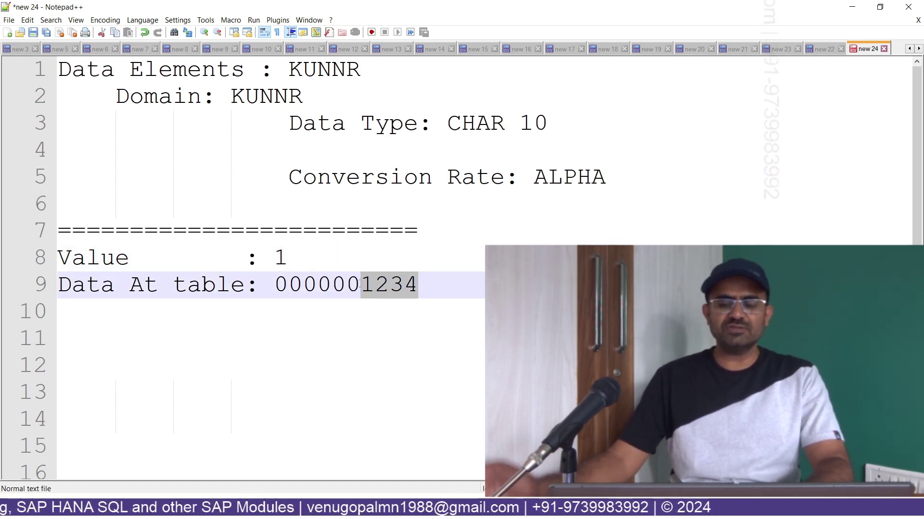
{"action": "type", "text": "00"}
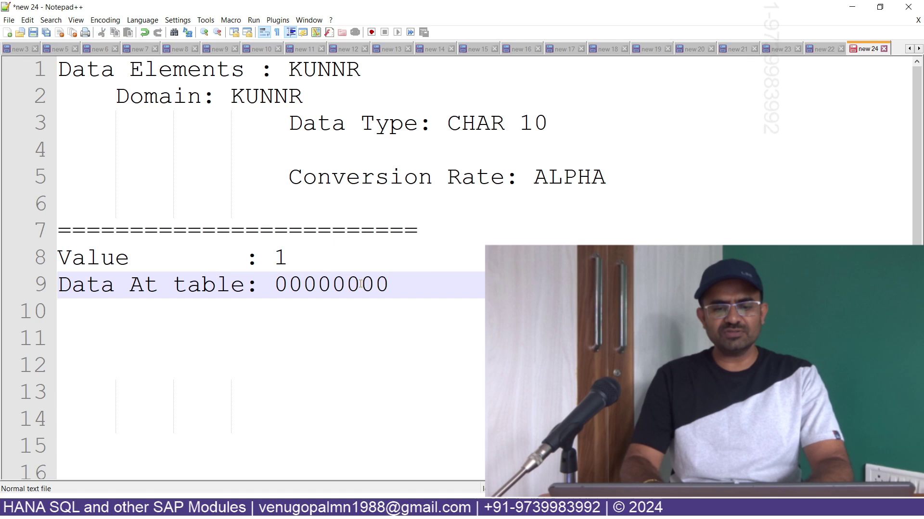
{"action": "type", "text": "01"}
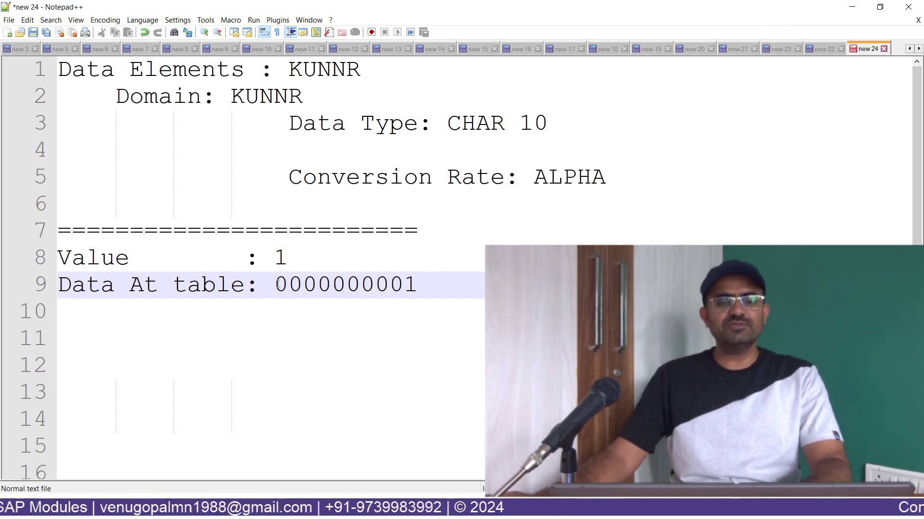
Step: Compare the example's value 1 with its zero-padded Data At table value
{"action": "left_click_drag", "start_coordinate": [275, 285], "coordinate": [419, 284]}
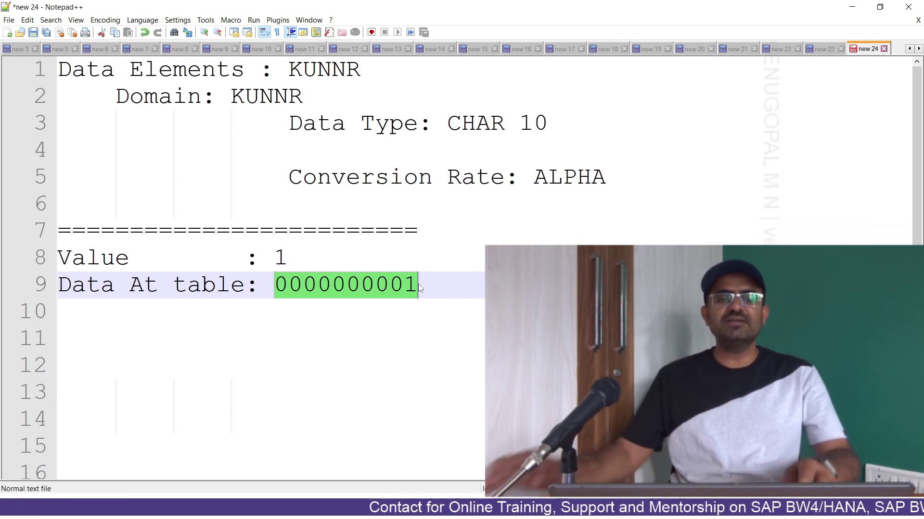
{"action": "left_click", "coordinate": [278, 258]}
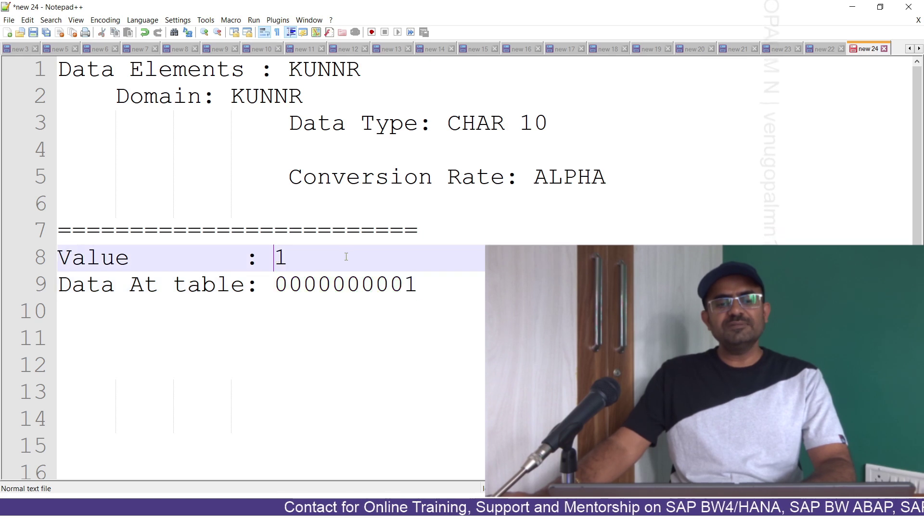
{"action": "double_click", "coordinate": [351, 283]}
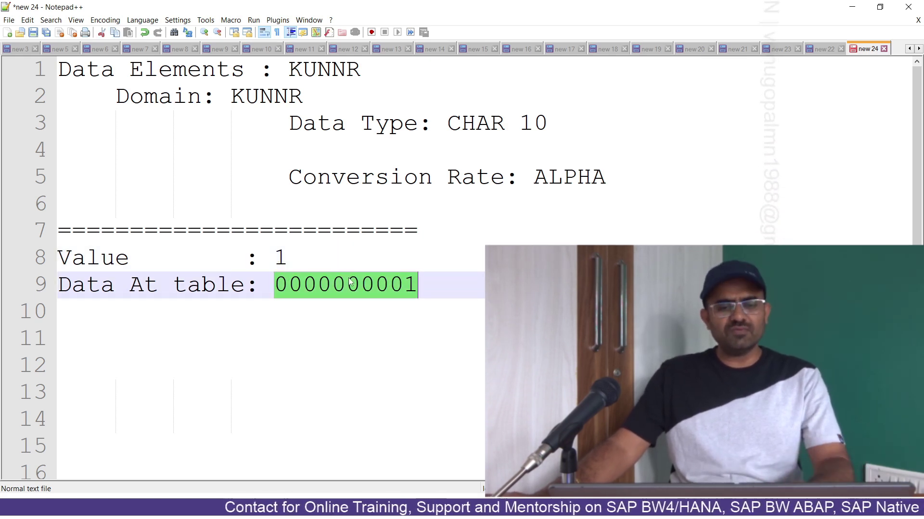
{"action": "left_click", "coordinate": [304, 259]}
{"action": "type", "text": "2"}
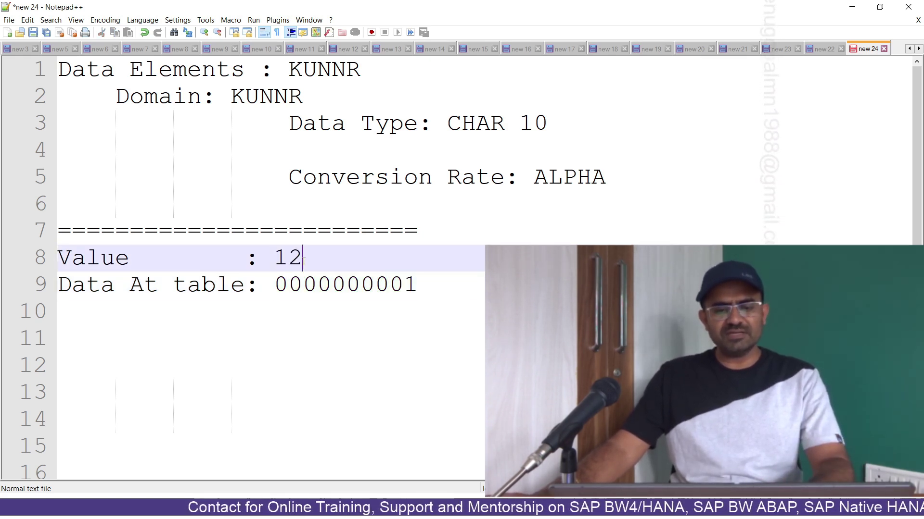
{"action": "double_click", "coordinate": [277, 257]}
{"action": "left_click_drag", "start_coordinate": [417, 284], "coordinate": [395, 287]}
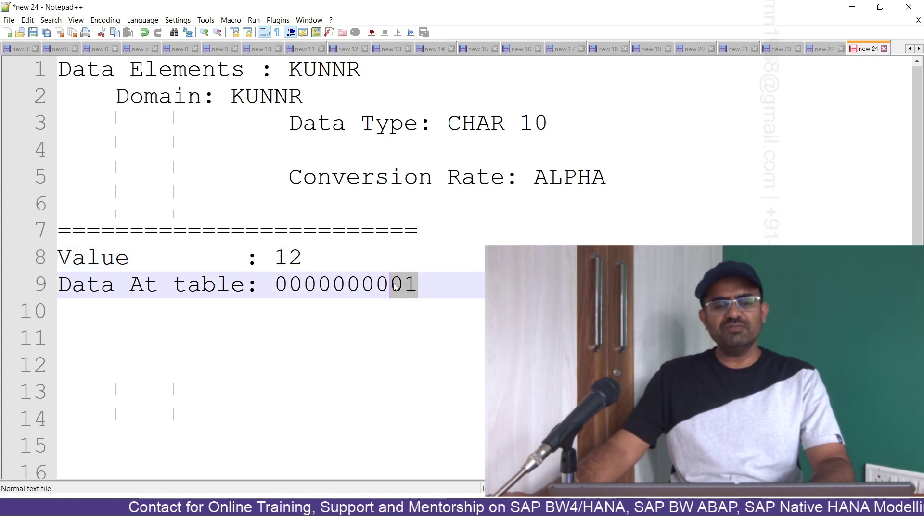
{"action": "type", "text": "12"}
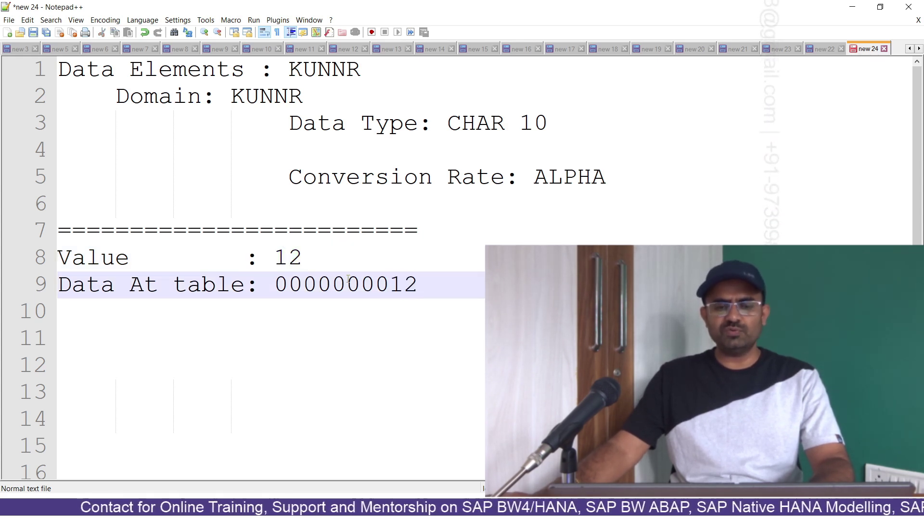
{"action": "double_click", "coordinate": [348, 279]}
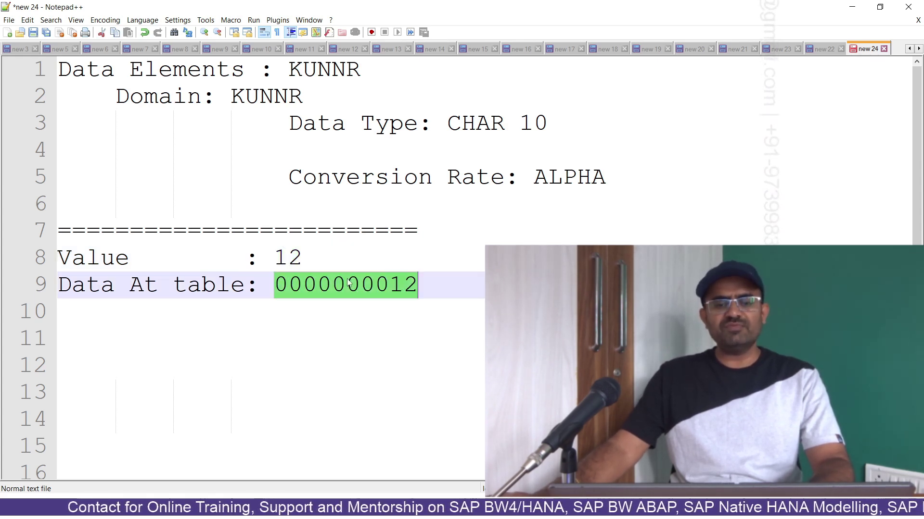
{"action": "double_click", "coordinate": [289, 258]}
{"action": "left_click_drag", "start_coordinate": [417, 285], "coordinate": [274, 285]}
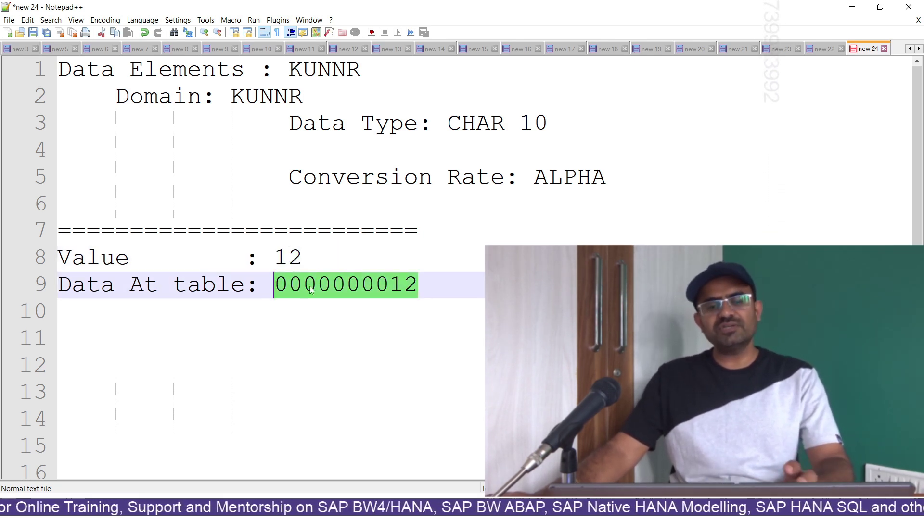
Step: Switch to the KNA1 entries in SAP, enable Include Conversion Exit in the Data Browser user settings, and examine the KUNNR values
{"action": "key", "text": "alt+Tab"}
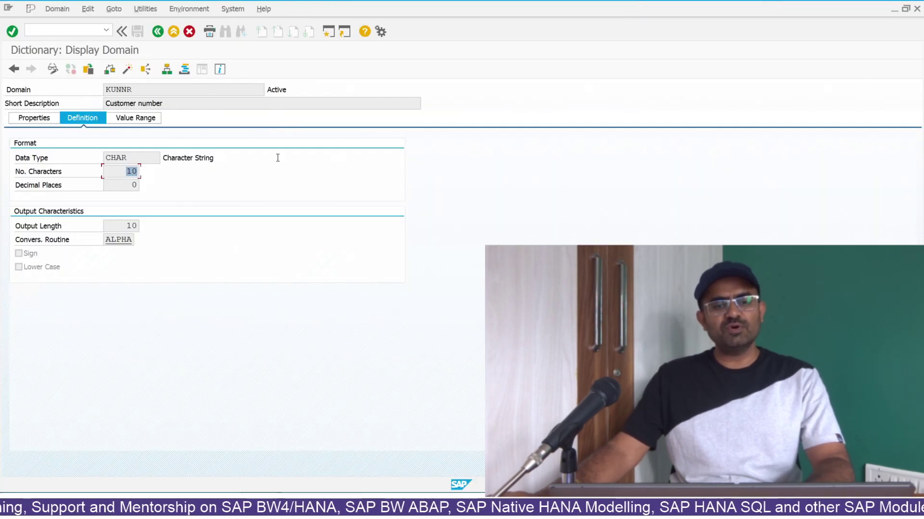
{"action": "key", "text": "alt+Tab"}
{"action": "left_click", "coordinate": [76, 112]}
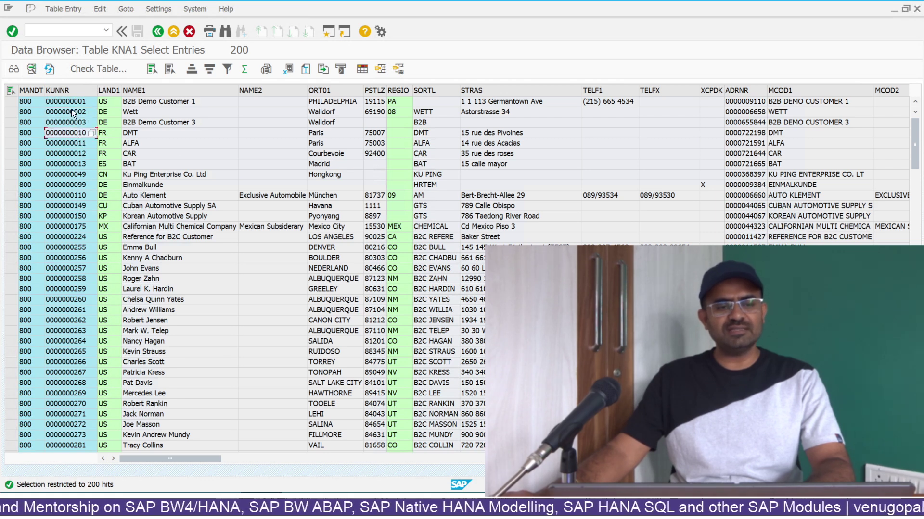
{"action": "left_click", "coordinate": [151, 10]}
{"action": "left_click", "coordinate": [173, 50]}
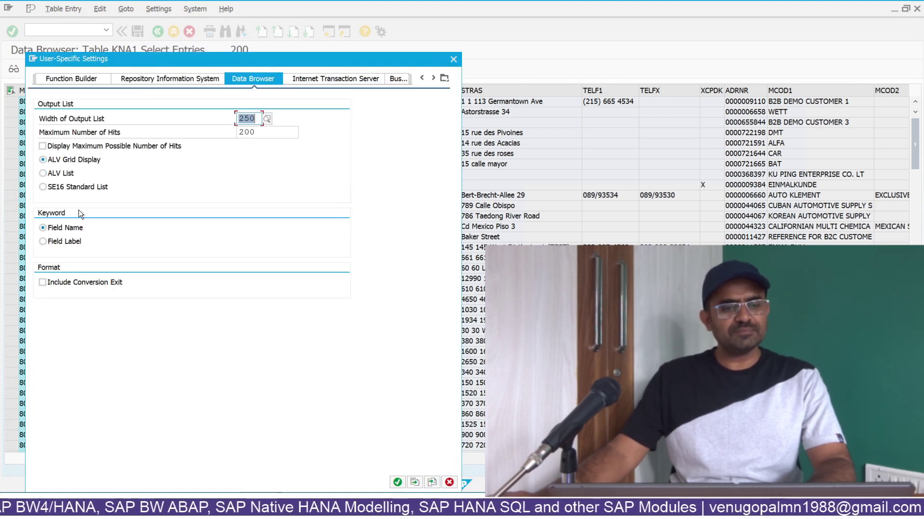
{"action": "left_click", "coordinate": [42, 283]}
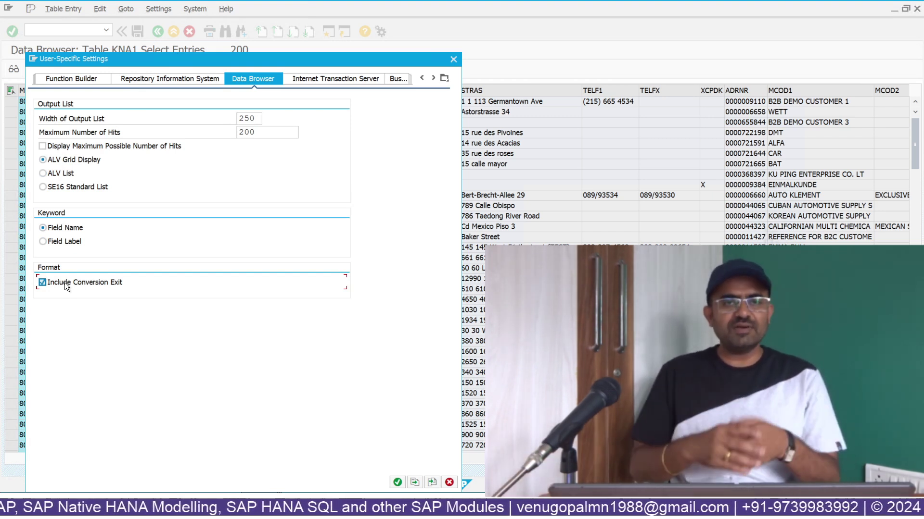
{"action": "left_click", "coordinate": [396, 482]}
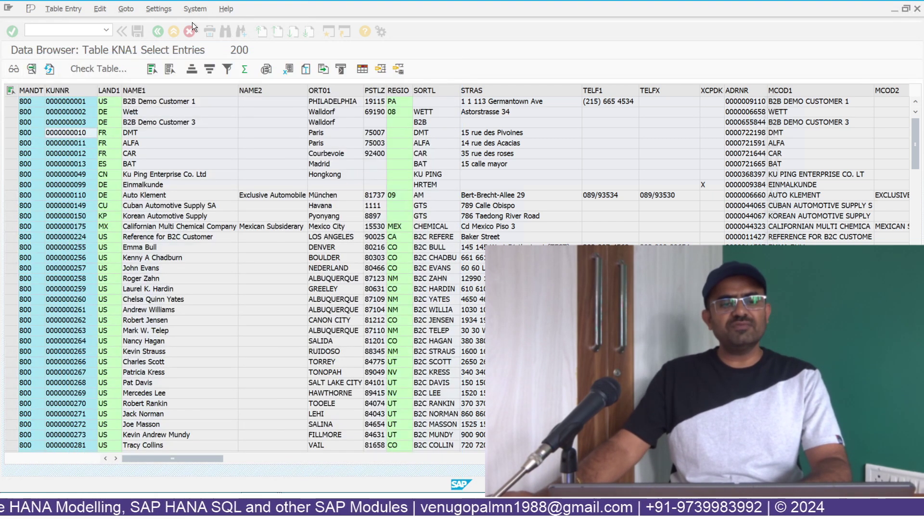
{"action": "left_click", "coordinate": [69, 103]}
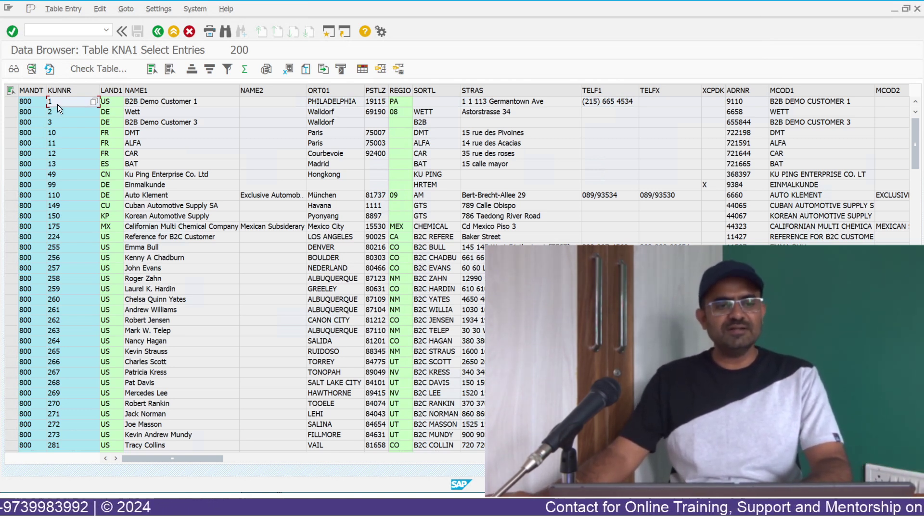
Step: Review the value 12 in the Notepad++ notes, check the KUNNR domain in SAP again, and return to the notes
{"action": "mouse_move", "coordinate": [547, 4]}
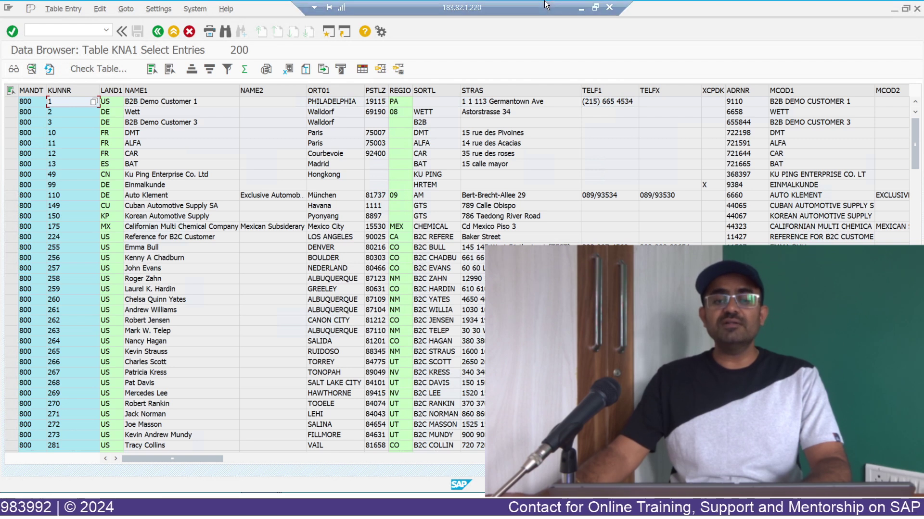
{"action": "left_click", "coordinate": [582, 10]}
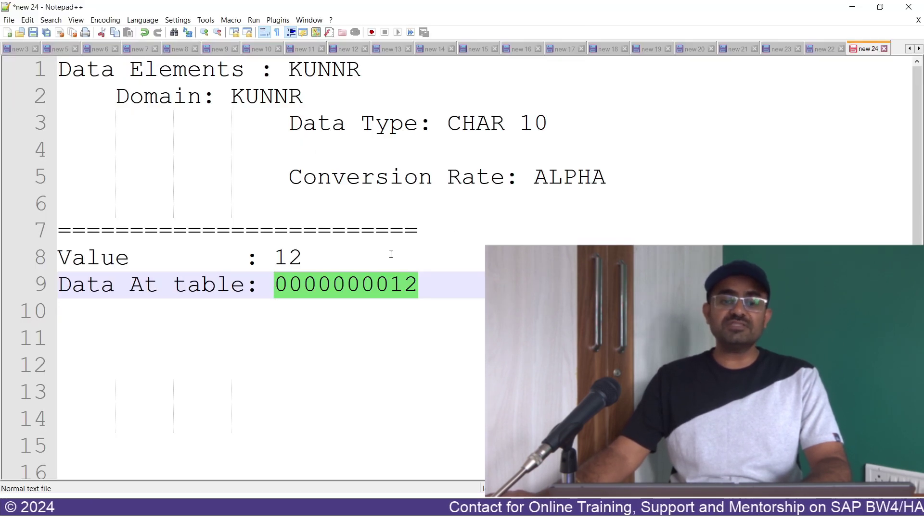
{"action": "double_click", "coordinate": [284, 259]}
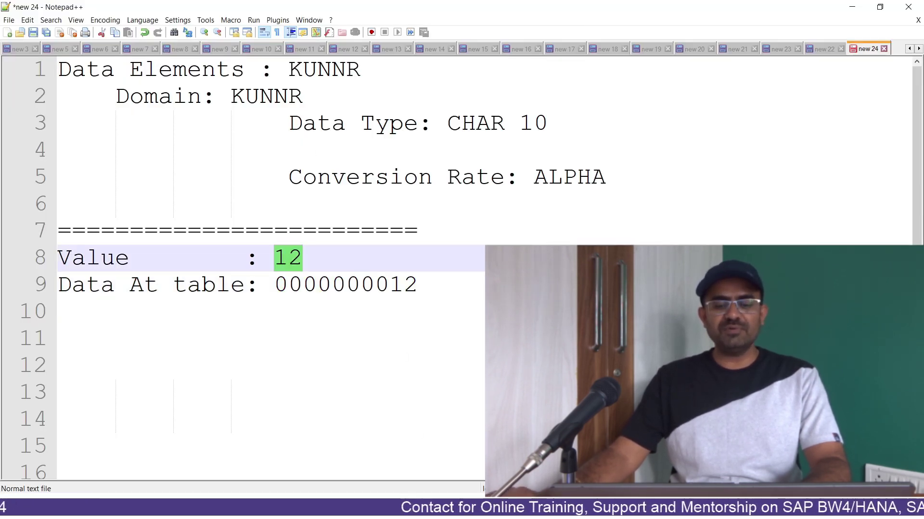
{"action": "key", "text": "alt+Tab"}
{"action": "left_click", "coordinate": [73, 91]}
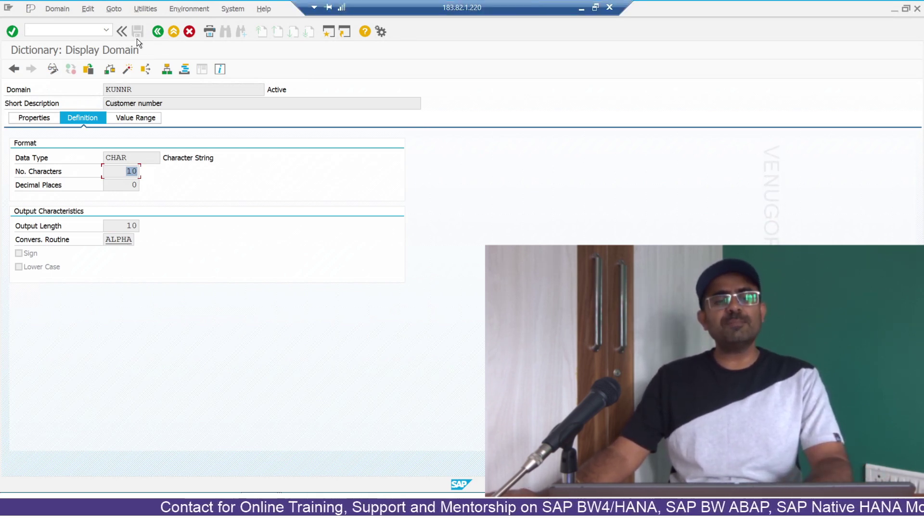
{"action": "left_click", "coordinate": [581, 8]}
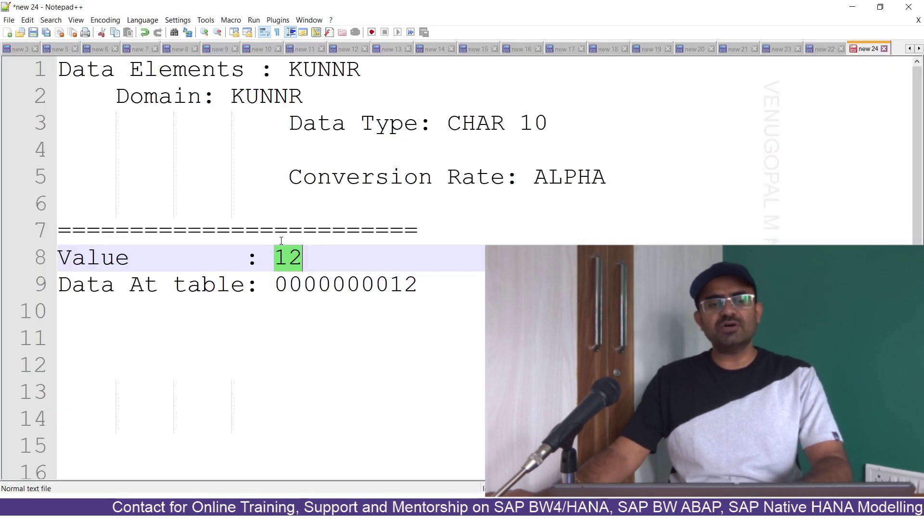
Step: Add a separator line of equals signs below the example, followed by the lines INPUT and OUTPU
{"action": "left_click", "coordinate": [423, 277]}
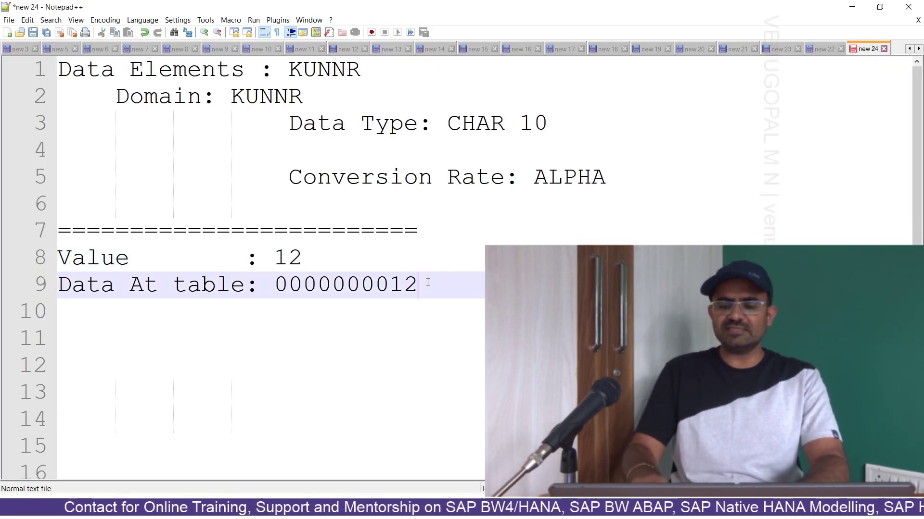
{"action": "key", "text": "Return"}
{"action": "key", "text": "Return"}
{"action": "type", "text": "========================="}
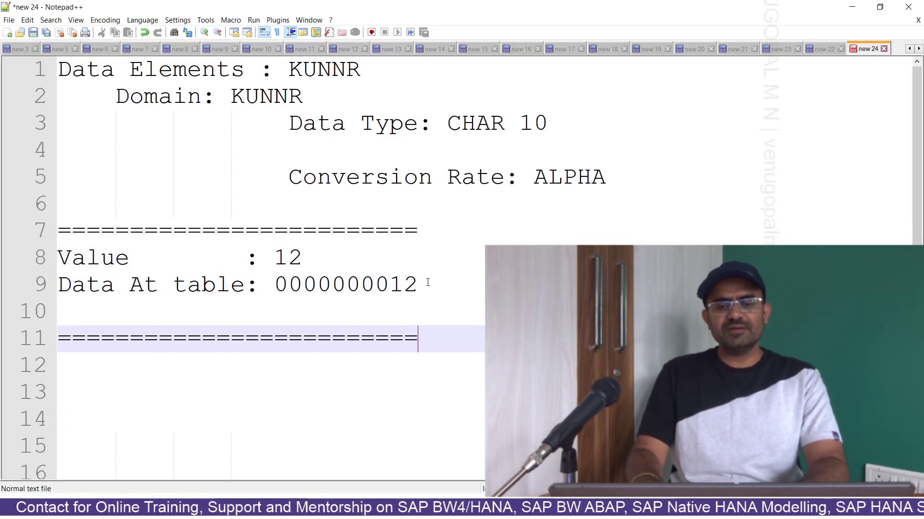
{"action": "key", "text": "Return"}
{"action": "type", "text": "INPUT"}
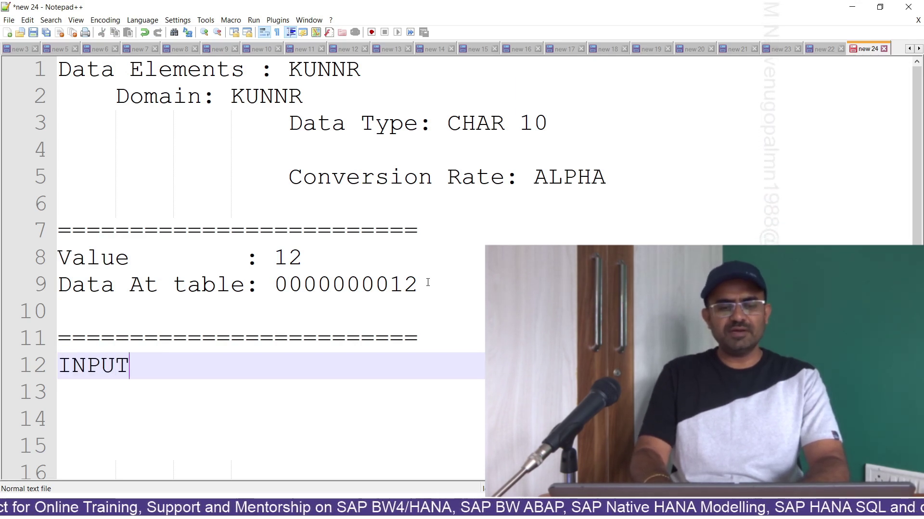
{"action": "key", "text": "Return"}
{"action": "type", "text": "OUTPU"}
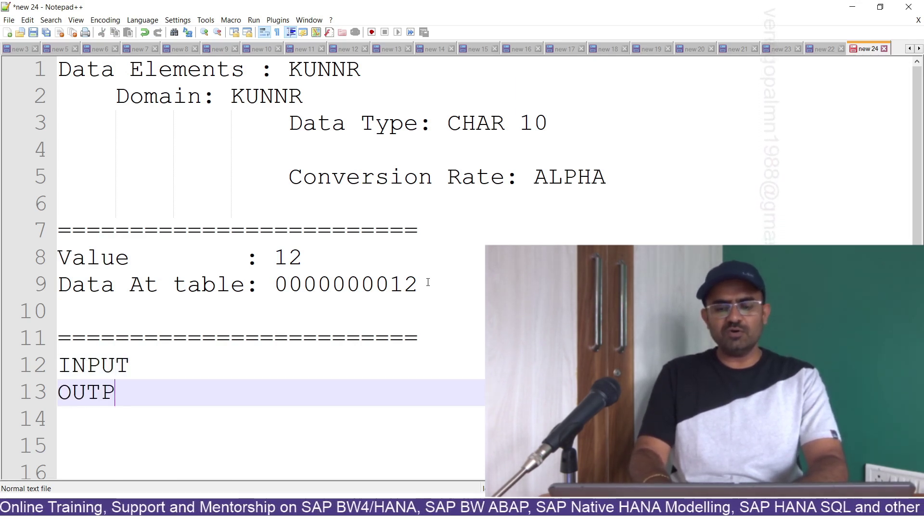
Step: Append a spaced colon to both the INPUT and OUTPU lines
{"action": "left_click", "coordinate": [171, 366]}
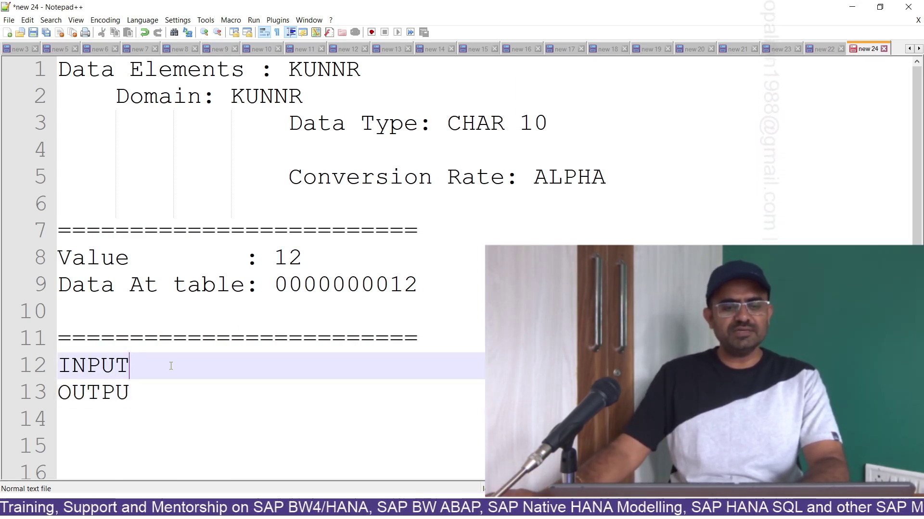
{"action": "type", "text": ":"}
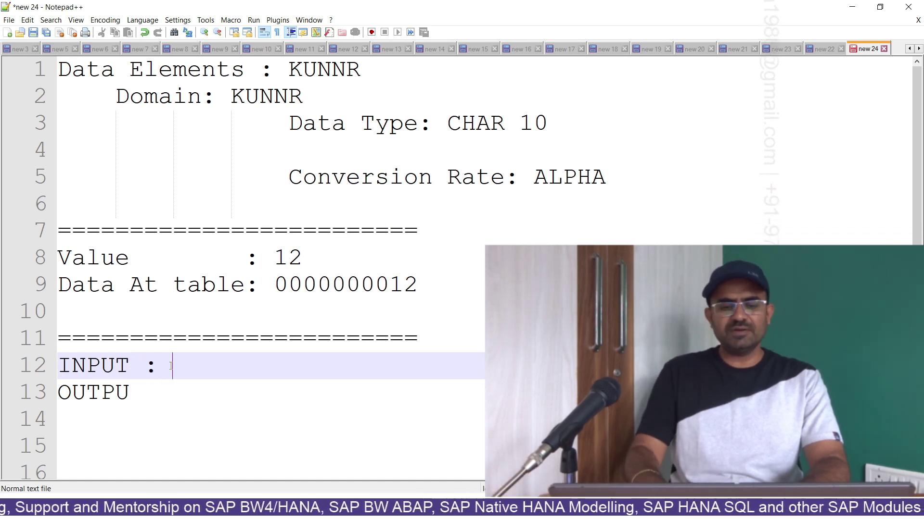
{"action": "key", "text": "Down"}
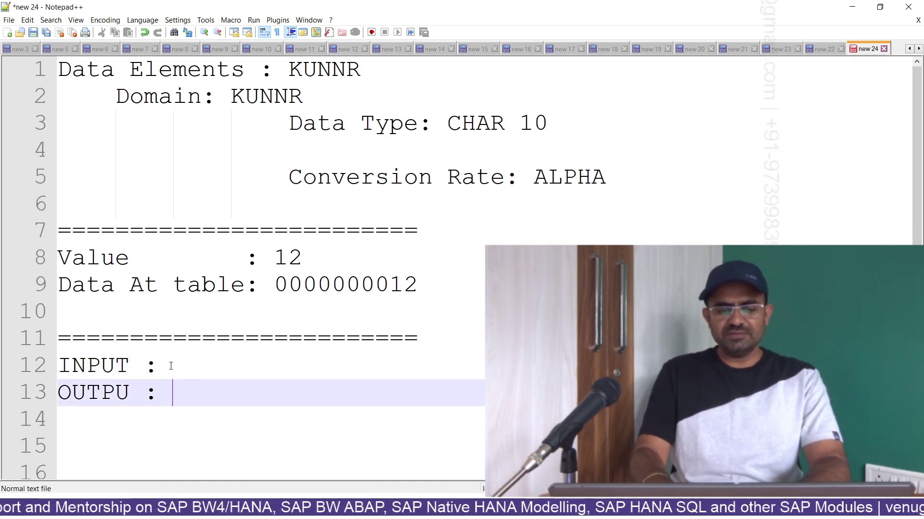
{"action": "key", "text": "Up"}
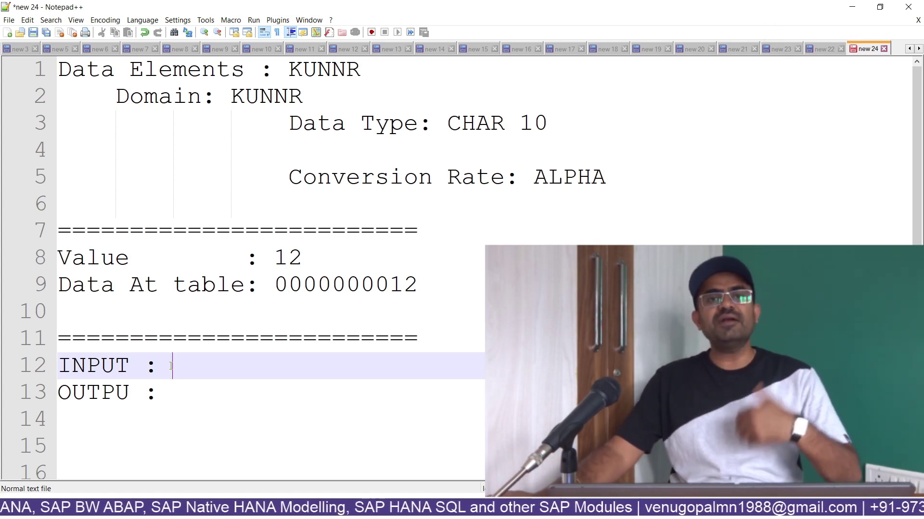
Step: Switch back to the SAP domain display and open transaction SE37 in a new session with /ose37
{"action": "key", "text": "alt+Tab"}
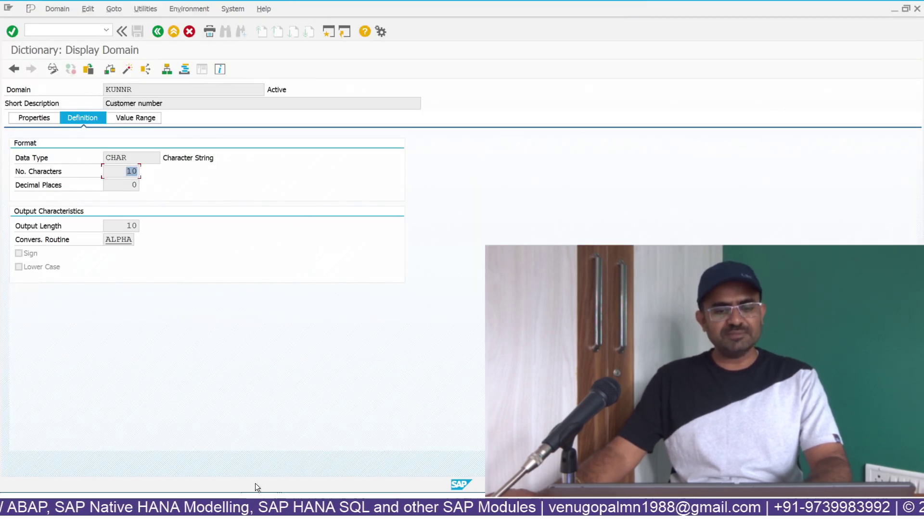
{"action": "left_click", "coordinate": [85, 33]}
{"action": "type", "text": "/ose"}
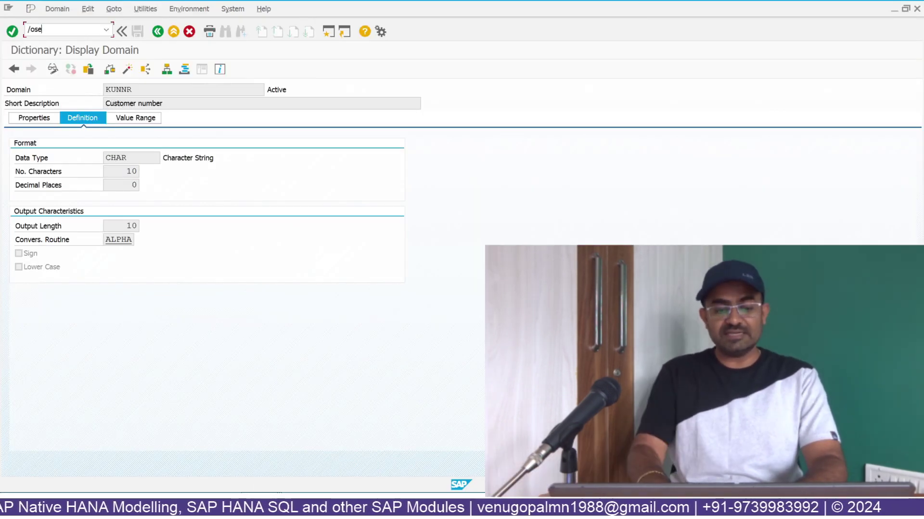
{"action": "type", "text": "37"}
{"action": "key", "text": "Return"}
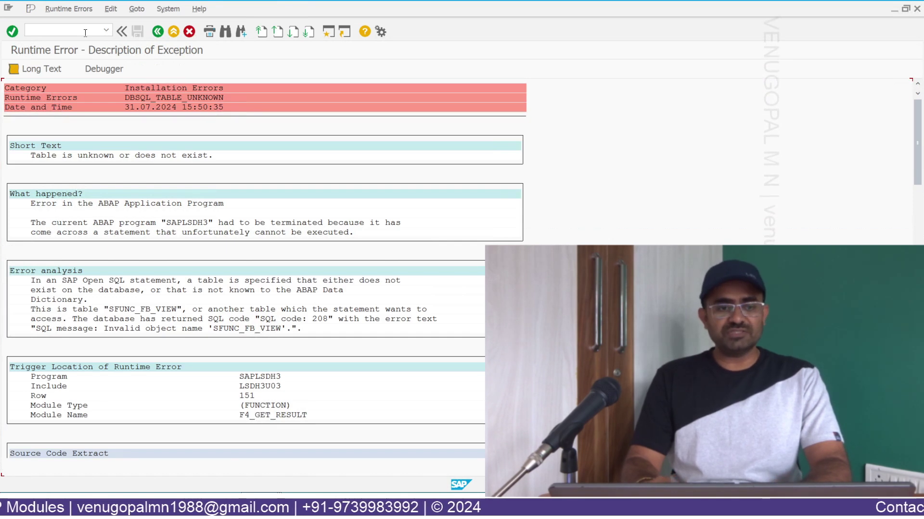
Step: Restart transaction SE37 with /nse37 and try to look up the conversion function modules with a wildcard search
{"action": "left_click", "coordinate": [85, 33]}
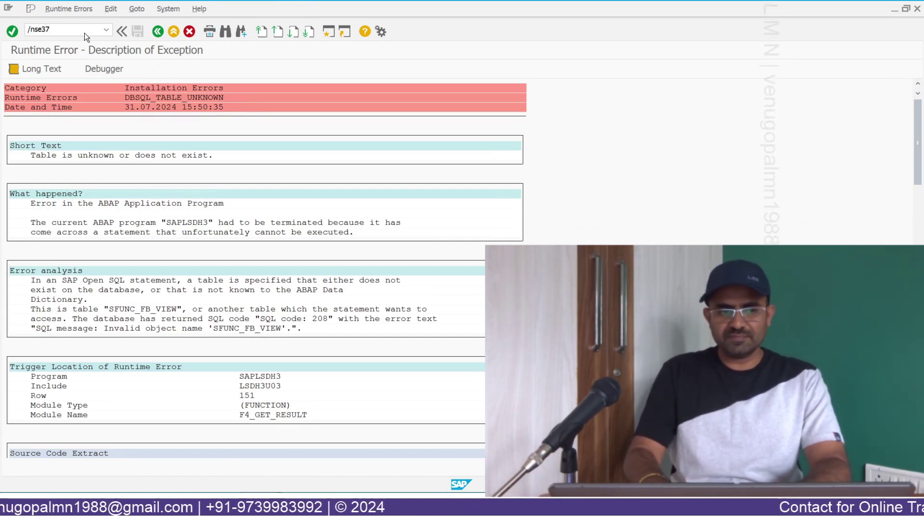
{"action": "key", "text": "Return"}
{"action": "type", "text": "concersion*"}
{"action": "key", "text": "F4"}
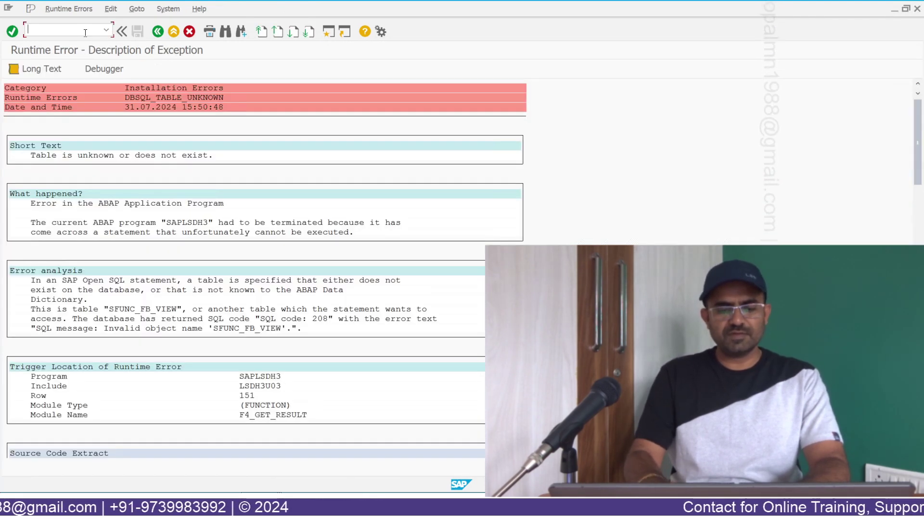
Step: Open Notepad and write the function module names CONVERSION_EXIT_ALPHA_INPUT and CONVERSION_EXIT_ALPHA_OUTPUT, separated by a blank line
{"action": "key", "text": "super"}
{"action": "type", "text": "notepad"}
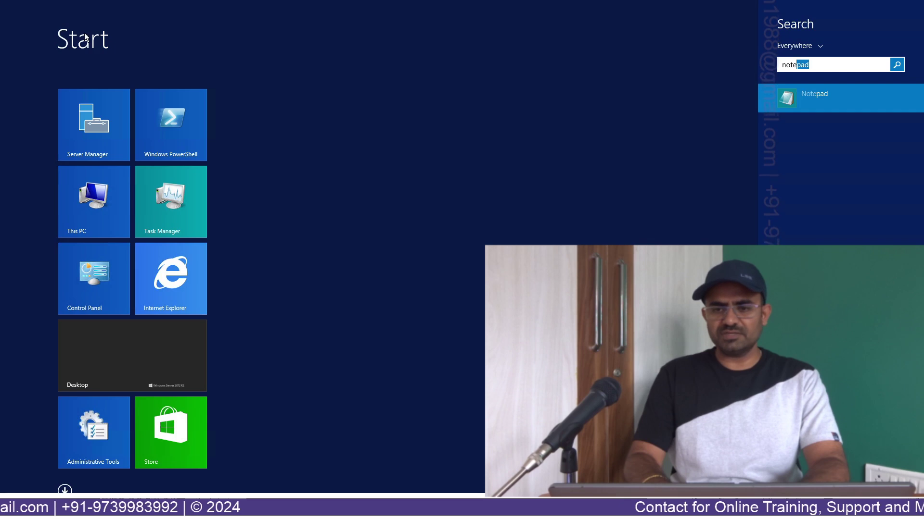
{"action": "key", "text": "Return"}
{"action": "type", "text": "con"}
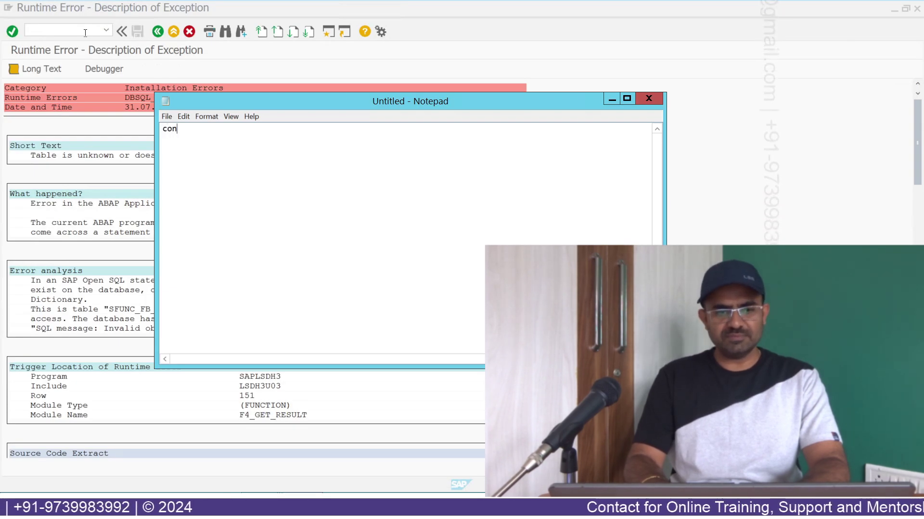
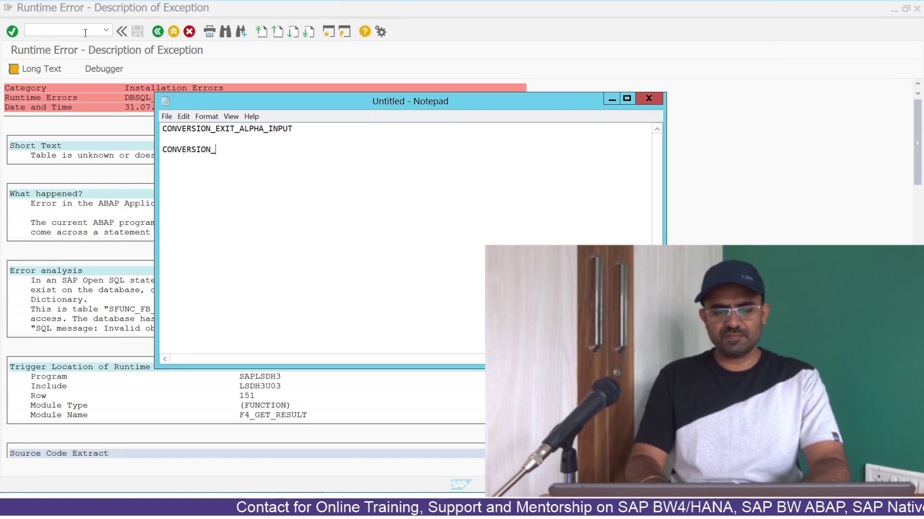
{"action": "type", "text": "IT_ALPH"}
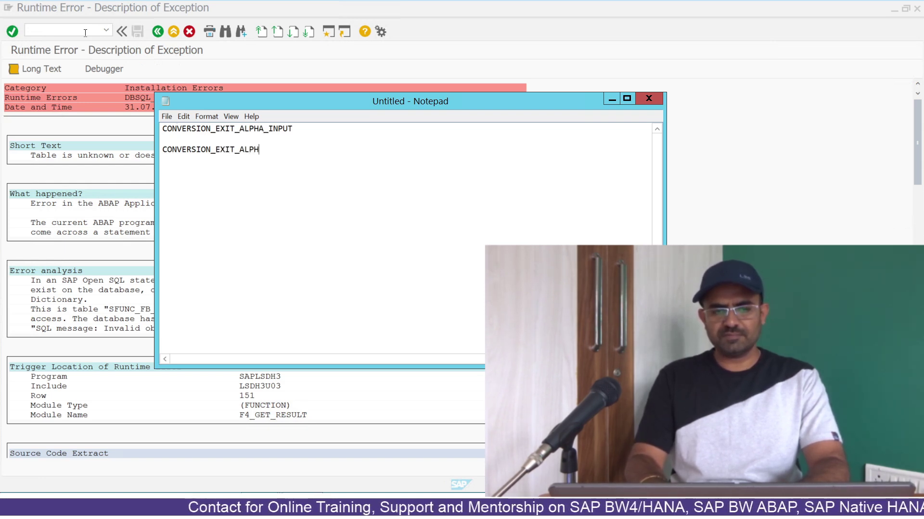
{"action": "type", "text": "A_OUTPUT"}
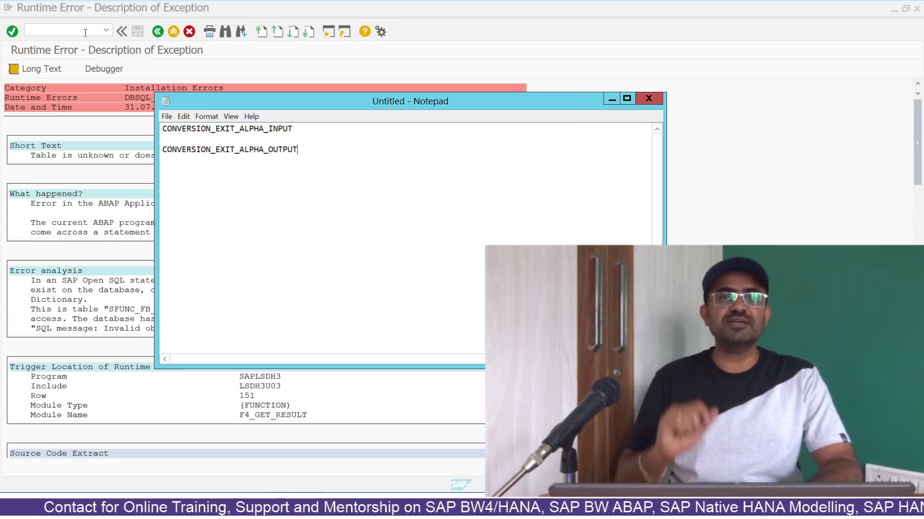
Step: Maximize the Notepad window and set the text's font size to 36
{"action": "left_click", "coordinate": [626, 99]}
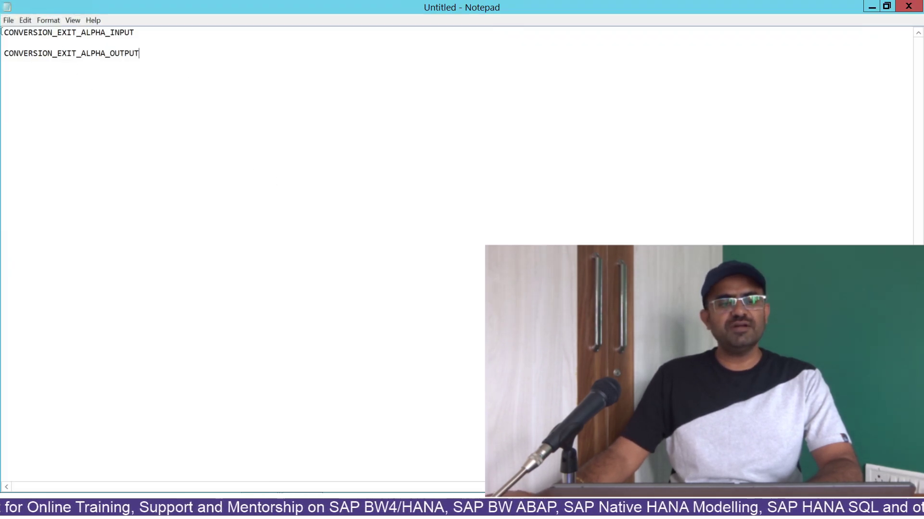
{"action": "key", "text": "ctrl+a"}
{"action": "left_click", "coordinate": [42, 21]}
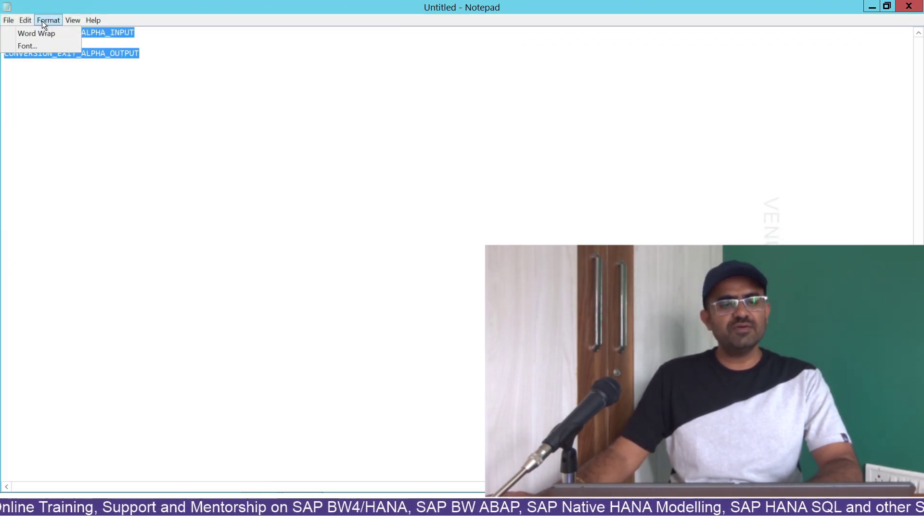
{"action": "left_click", "coordinate": [36, 44]}
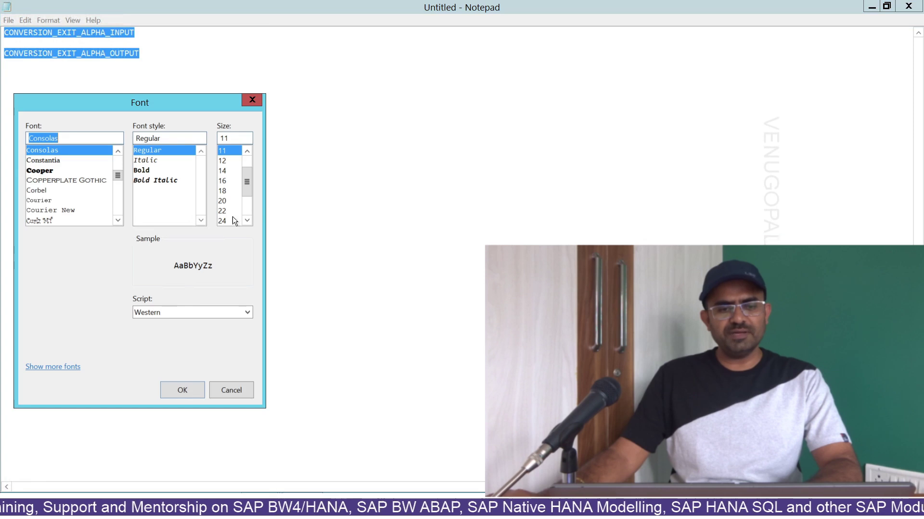
{"action": "left_click", "coordinate": [232, 220]}
{"action": "scroll", "coordinate": [231, 213], "scroll_direction": "down", "scroll_amount": 2}
{"action": "left_click", "coordinate": [226, 200]}
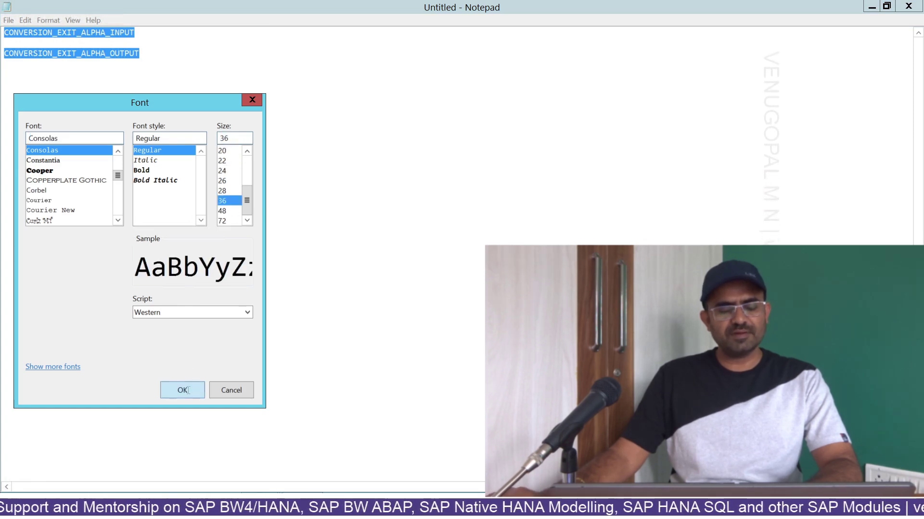
{"action": "left_click", "coordinate": [183, 391]}
Step: Select the whole CONVERSION_EXIT_ALPHA_INPUT name in Notepad
{"action": "left_click", "coordinate": [268, 45]}
{"action": "mouse_move", "coordinate": [346, 45]}
{"action": "left_mouse_down"}
{"action": "mouse_move", "coordinate": [269, 45]}
{"action": "mouse_move", "coordinate": [344, 46]}
{"action": "left_mouse_up"}
{"action": "left_click_drag", "start_coordinate": [457, 115], "coordinate": [366, 113]}
{"action": "left_click_drag", "start_coordinate": [461, 56], "coordinate": [1, 41]}
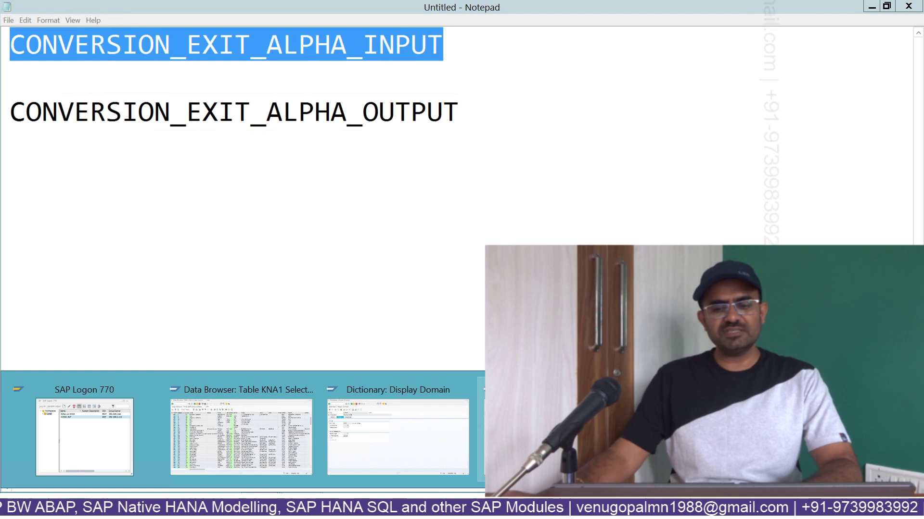
Step: Switch back to the SAP session with the runtime error and restart the Function Builder with /NSE37
{"action": "left_click", "coordinate": [398, 440]}
{"action": "type", "text": "/"}
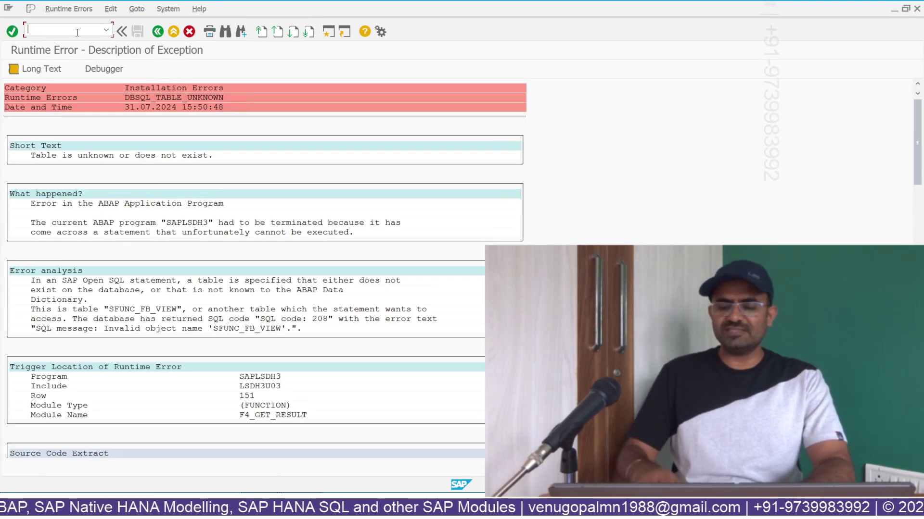
{"action": "type", "text": "NSE"}
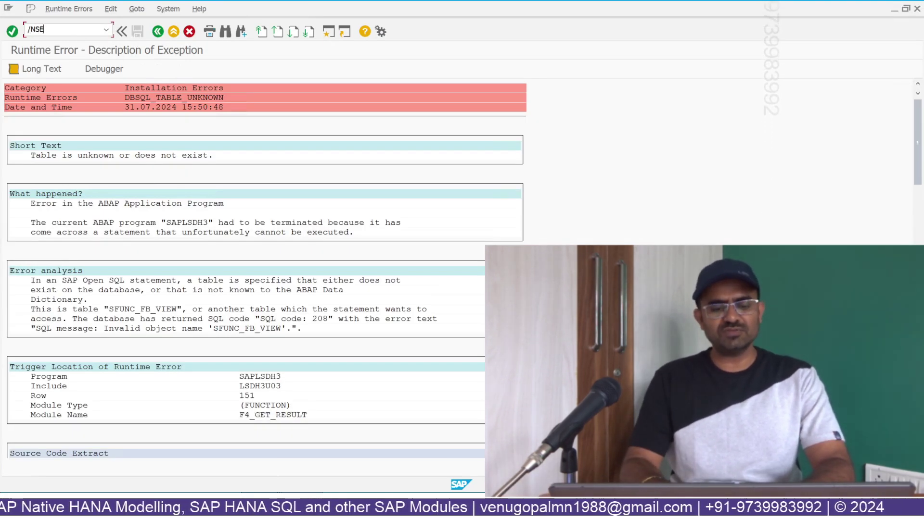
{"action": "type", "text": "37"}
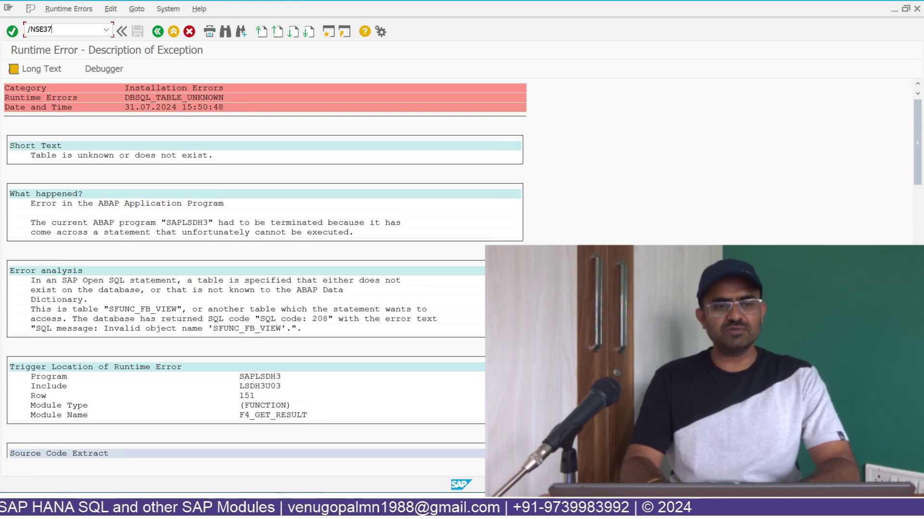
{"action": "key", "text": "Return"}
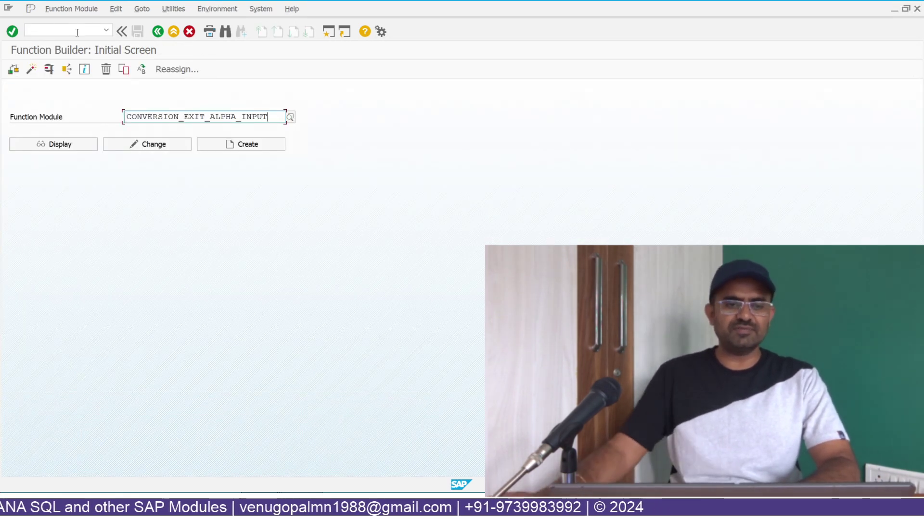
Step: Test the function module CONVERSION_EXIT_ALPHA_INPUT with the INPUT value 1234 and execute it
{"action": "left_click", "coordinate": [48, 70]}
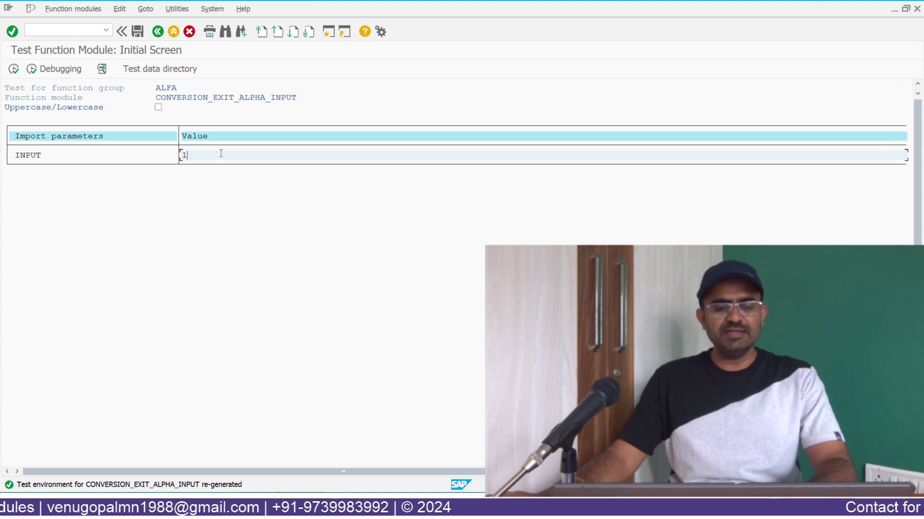
{"action": "double_click", "coordinate": [183, 155]}
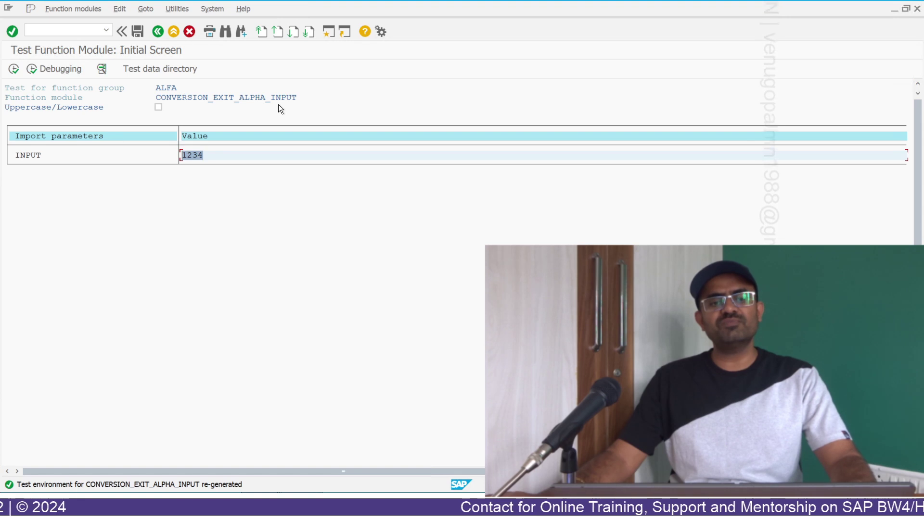
{"action": "key", "text": "End"}
{"action": "left_click", "coordinate": [14, 69]}
Step: Examine the INPUT and OUTPUT values on the test result screen, including the far end of the OUTPUT value
{"action": "left_click", "coordinate": [28, 175]}
{"action": "left_click", "coordinate": [34, 226]}
{"action": "left_click", "coordinate": [291, 226]}
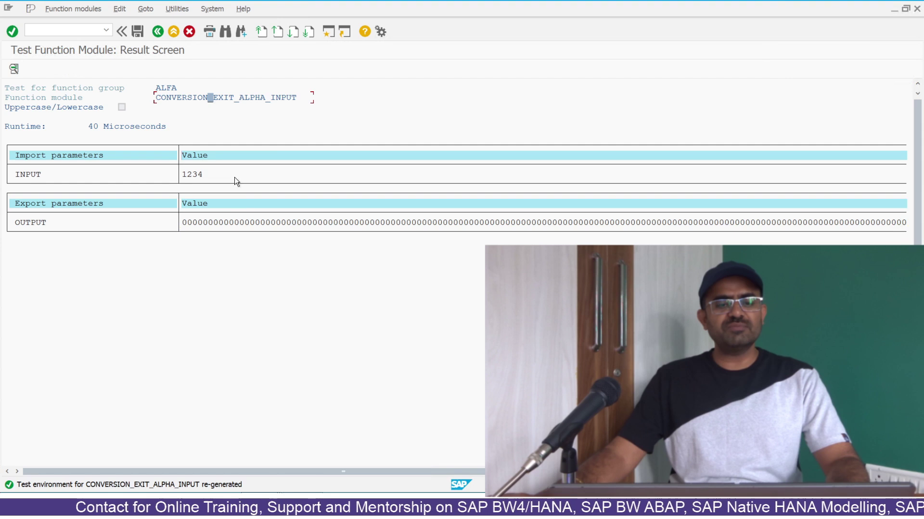
{"action": "left_click", "coordinate": [272, 224]}
{"action": "left_click_drag", "start_coordinate": [429, 474], "coordinate": [660, 474]}
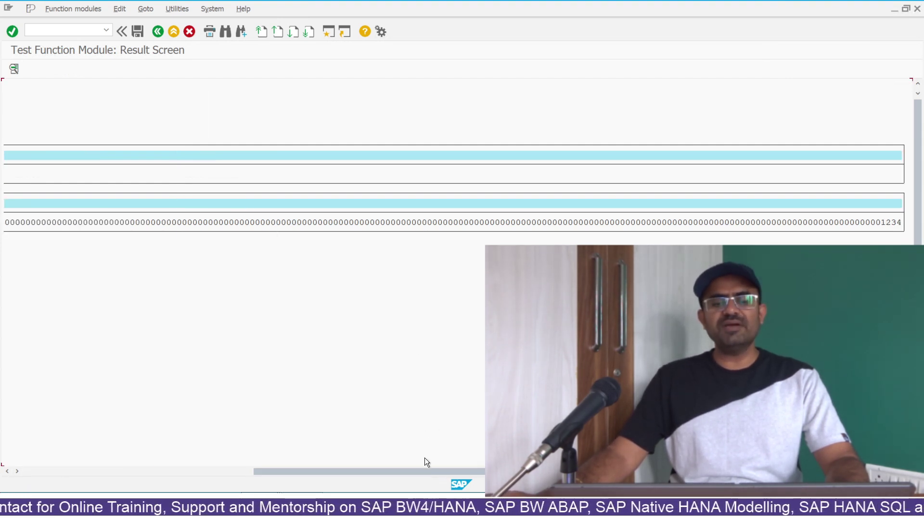
{"action": "left_click", "coordinate": [77, 471]}
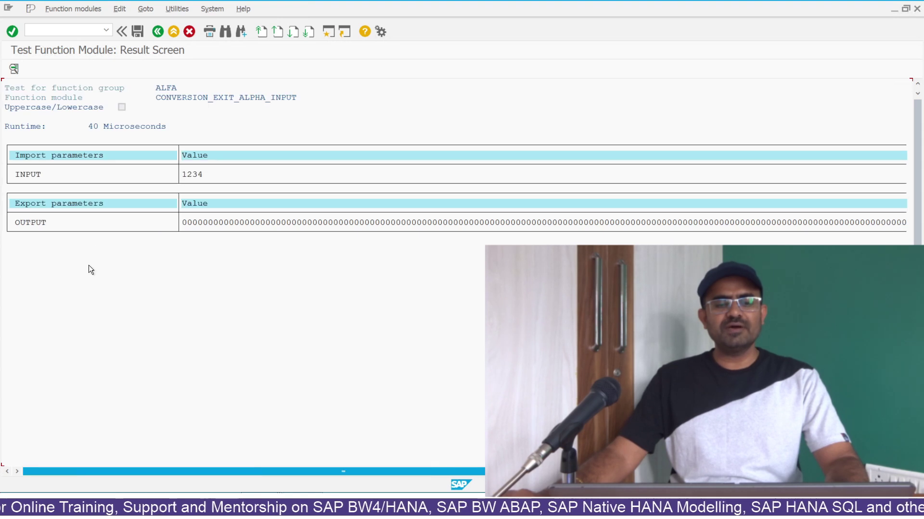
{"action": "left_click", "coordinate": [43, 224]}
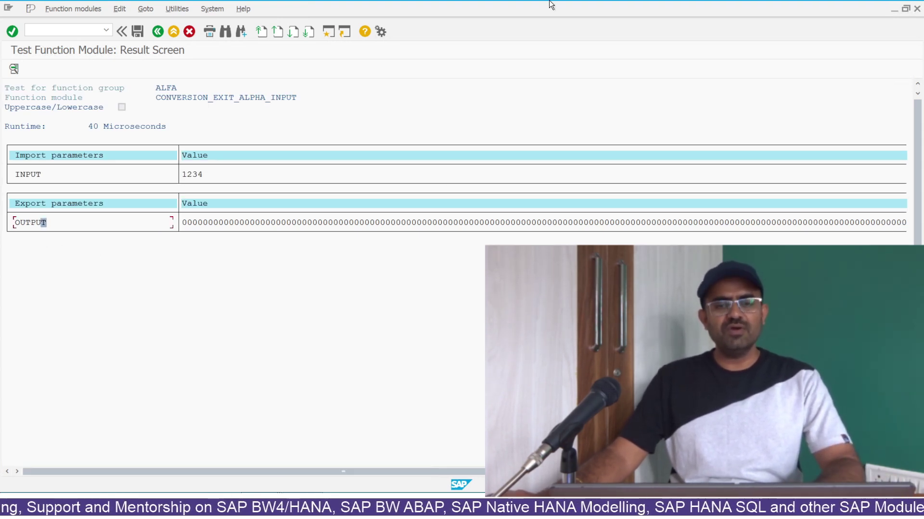
Step: Switch to the Notepad++ notes and review the CHAR 10 data type and the example Value line
{"action": "left_click", "coordinate": [601, 6]}
{"action": "left_click", "coordinate": [345, 228]}
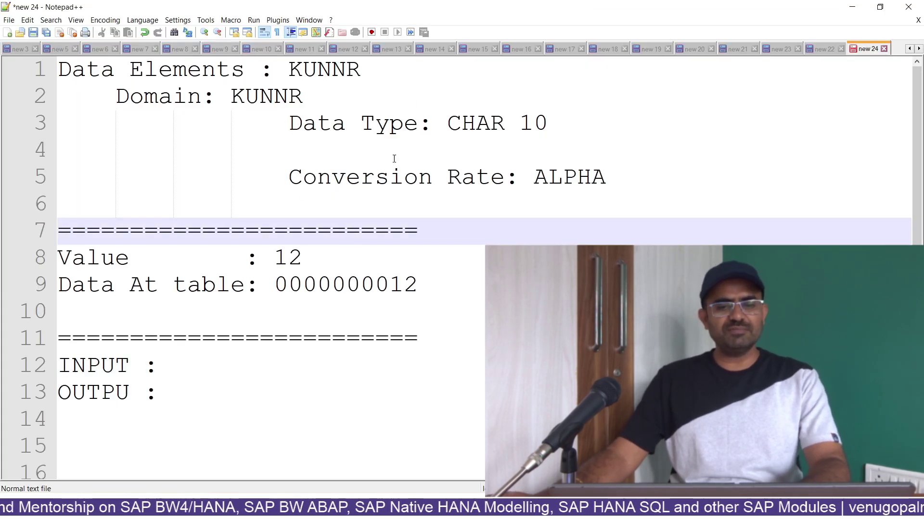
{"action": "left_click", "coordinate": [547, 123]}
{"action": "left_click_drag", "start_coordinate": [547, 123], "coordinate": [461, 123]}
{"action": "left_click", "coordinate": [291, 263]}
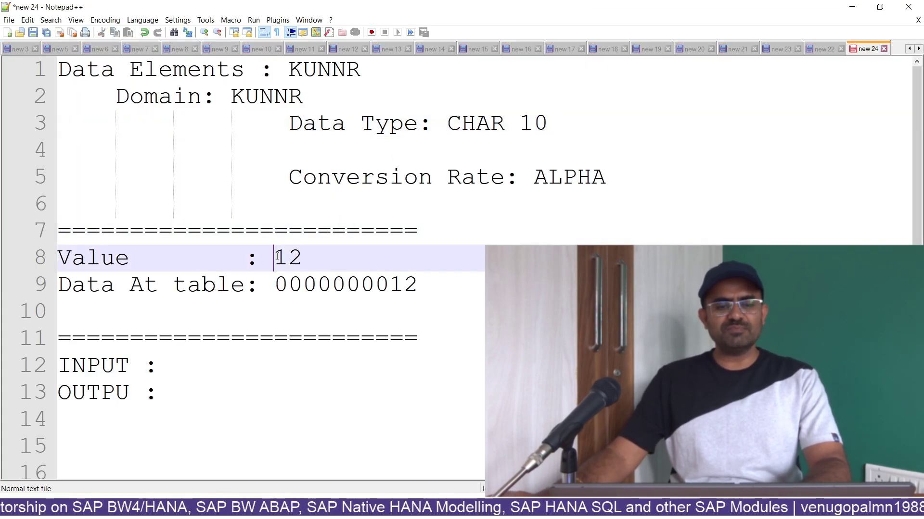
{"action": "double_click", "coordinate": [80, 261]}
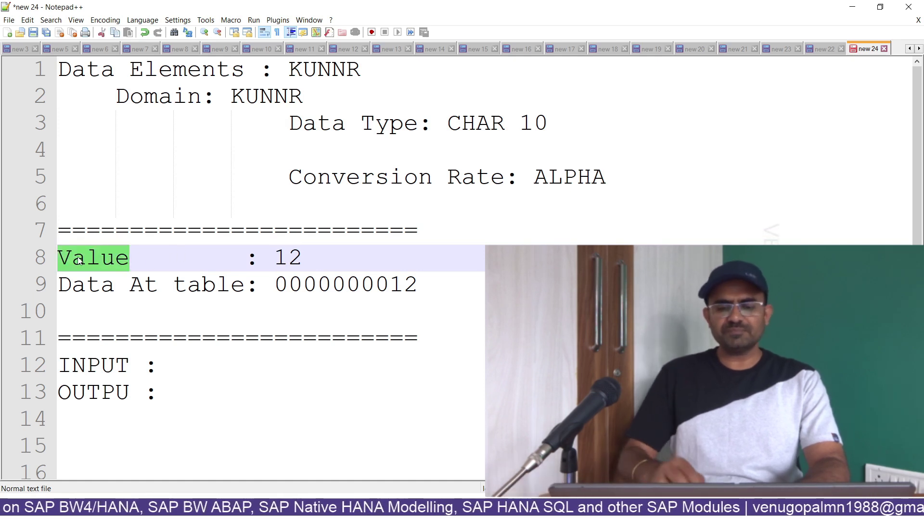
Step: Insert a blank line below the INPUT line and place the cursor at the start of INPUT
{"action": "left_click", "coordinate": [229, 369]}
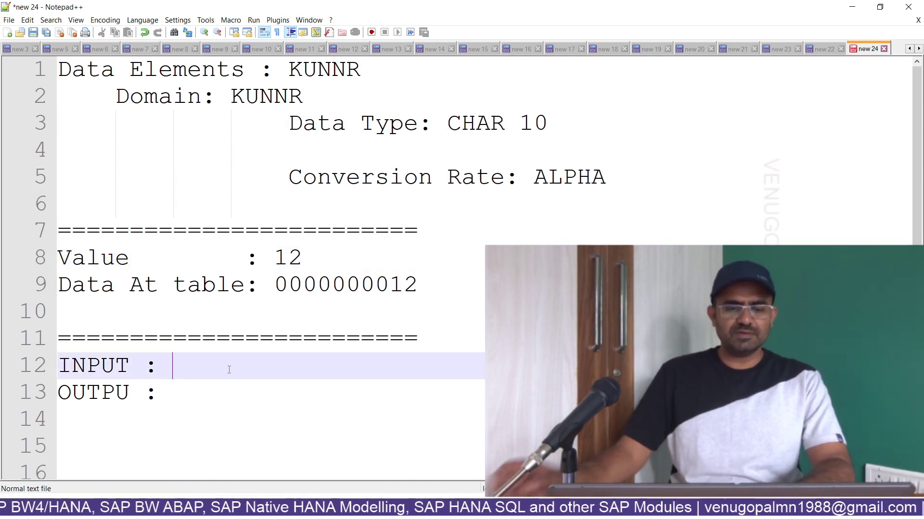
{"action": "key", "text": "Return"}
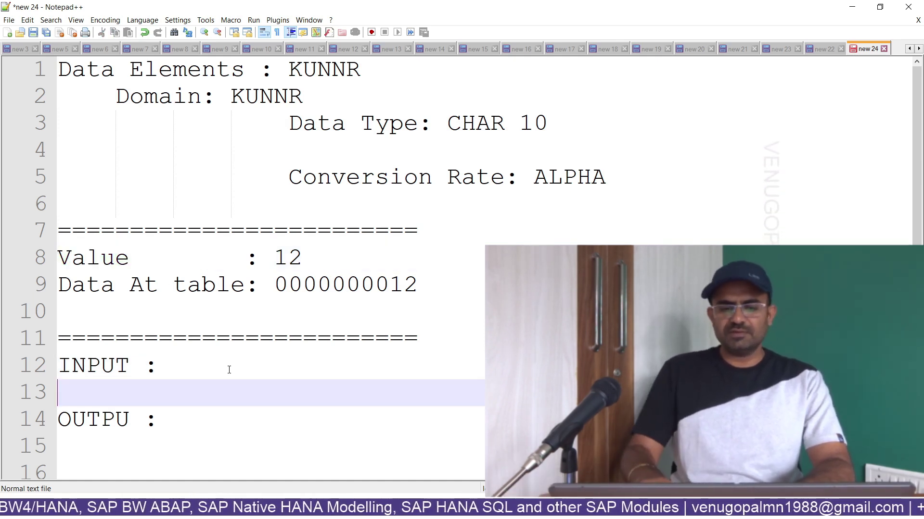
{"action": "left_click", "coordinate": [59, 368]}
{"action": "type", "text": "conversion"}
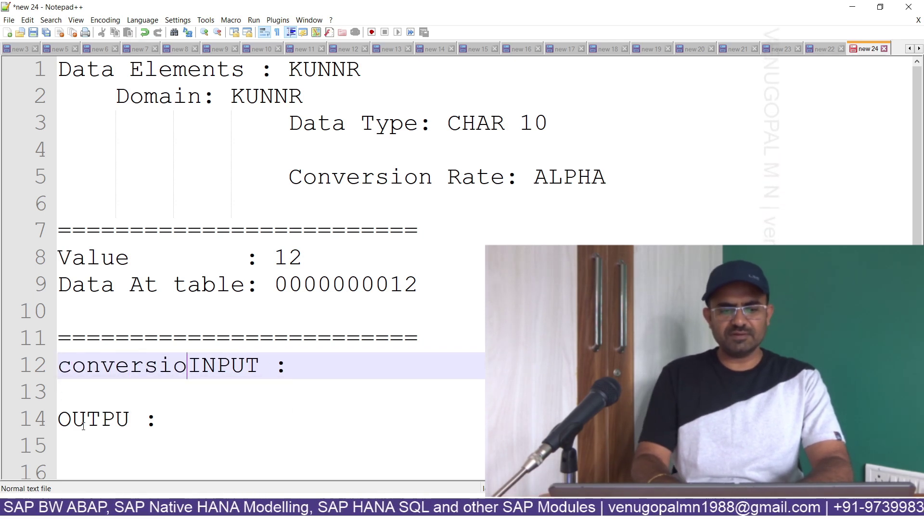
{"action": "key", "text": "BackSpace"}
{"action": "key", "text": "BackSpace"}
{"action": "key", "text": "BackSpace"}
{"action": "key", "text": "BackSpace"}
{"action": "key", "text": "BackSpace"}
{"action": "key", "text": "BackSpace"}
{"action": "key", "text": "BackSpace"}
{"action": "key", "text": "BackSpace"}
{"action": "key", "text": "BackSpace"}
{"action": "key", "text": "BackSpace"}
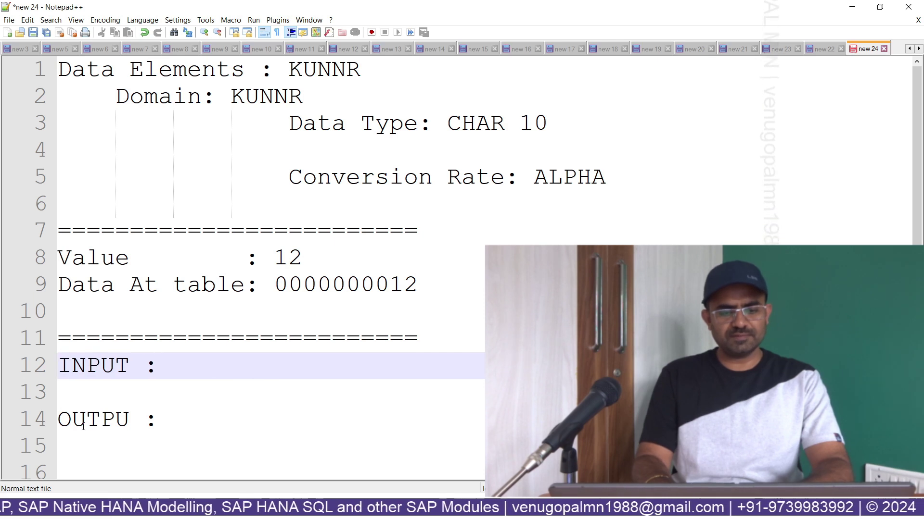
Step: Prefix the INPUT heading with CONVERSION_EXIT_ALPHA_ so the line reads CONVERSION_EXIT_ALPHA_INPUT :
{"action": "type", "text": "CONVERSION_"}
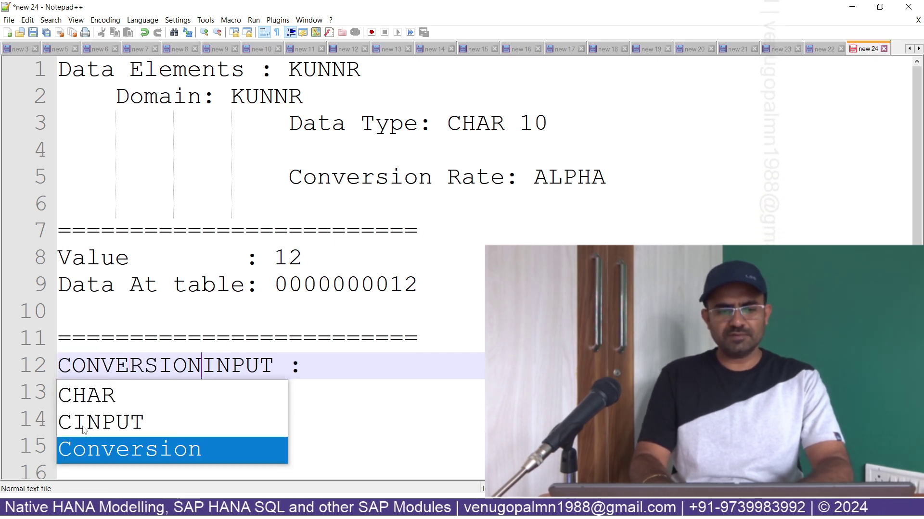
{"action": "type", "text": "EXIT_AP"}
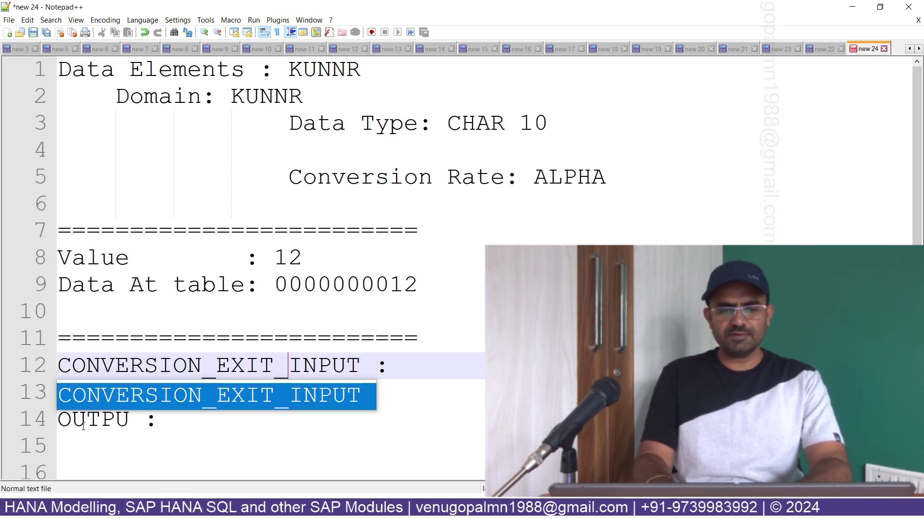
{"action": "key", "text": "BackSpace"}
{"action": "type", "text": "LPHA_"}
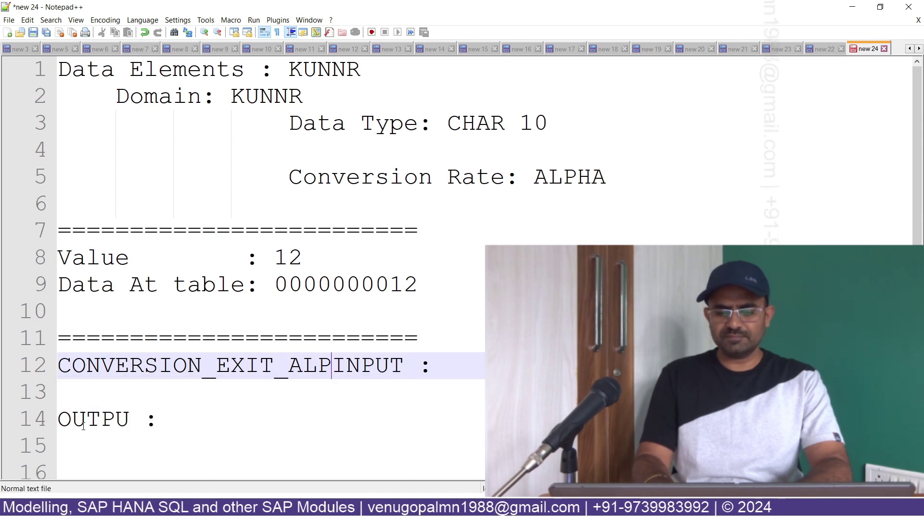
{"action": "key", "text": "Escape"}
Step: Add the indented lines "INPUT : 12345" and "OUTPUT:" under the CONVERSION_EXIT_ALPHA_INPUT heading, with the colons aligned
{"action": "key", "text": "Return"}
{"action": "type", "text": "IN"}
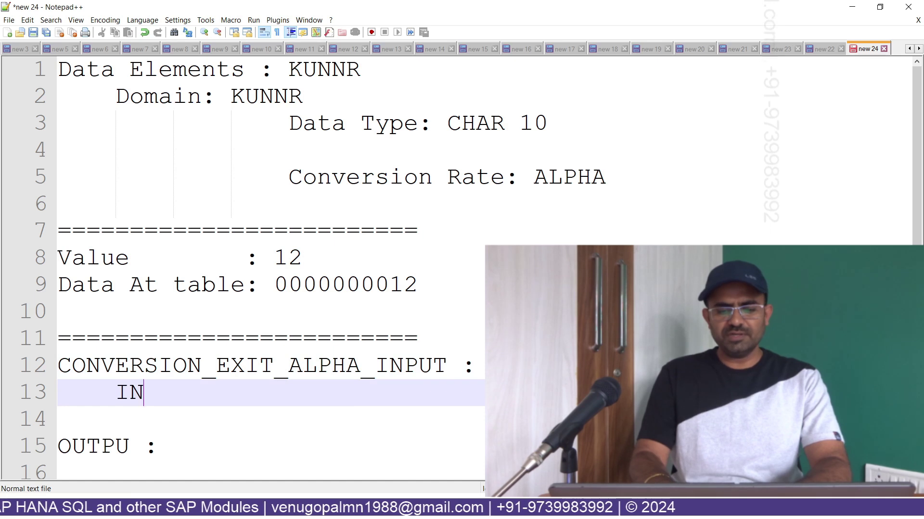
{"action": "type", "text": "PUT: 1234"}
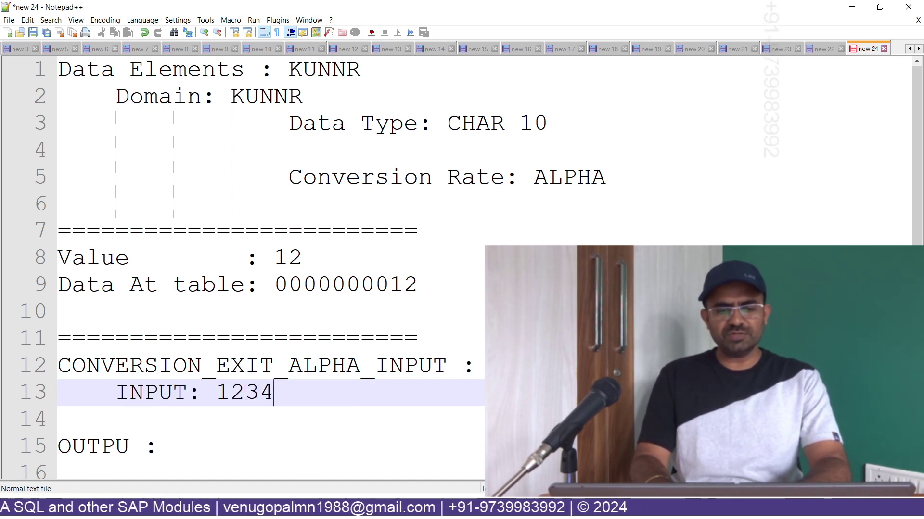
{"action": "type", "text": "5"}
{"action": "key", "text": "Return"}
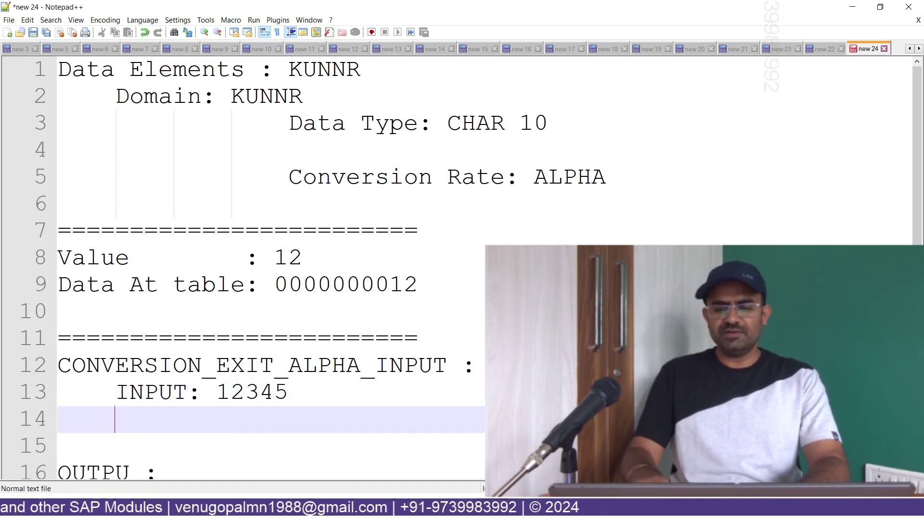
{"action": "type", "text": "OUTPUT:"}
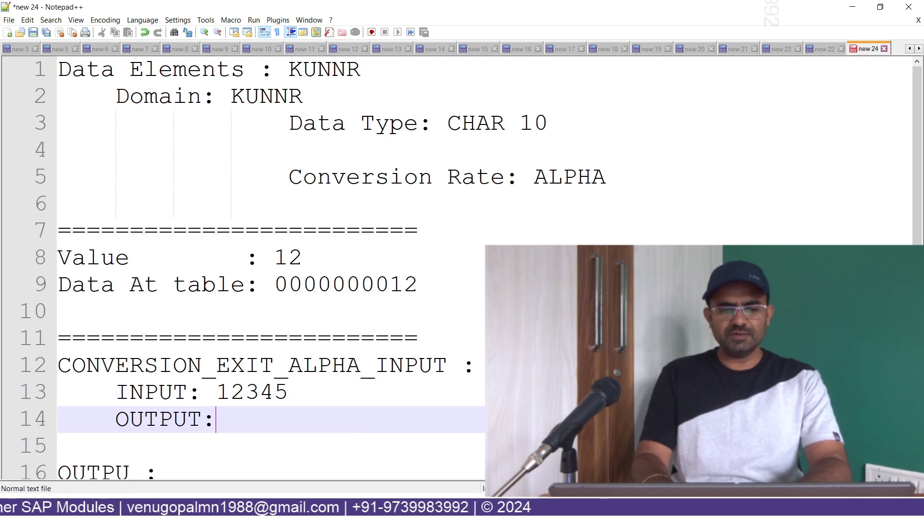
{"action": "left_click", "coordinate": [188, 394]}
{"action": "left_click", "coordinate": [239, 421]}
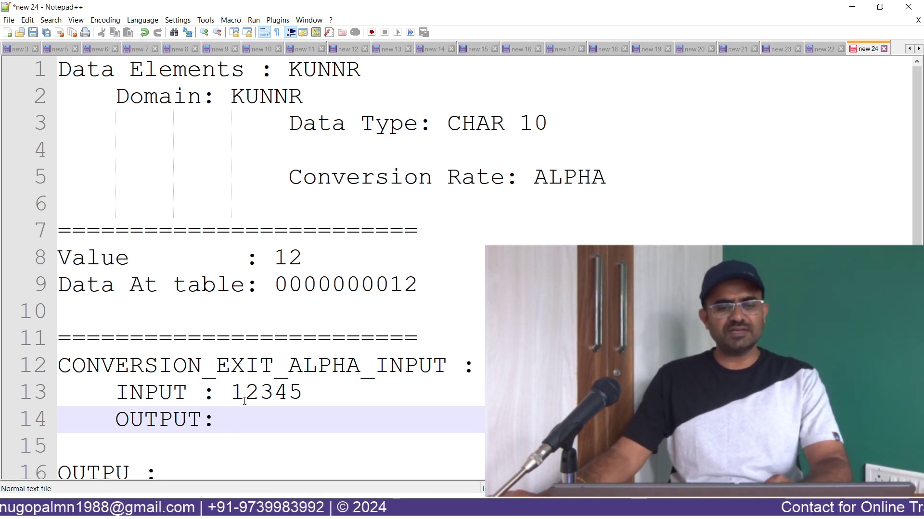
{"action": "type", "text": "00000"}
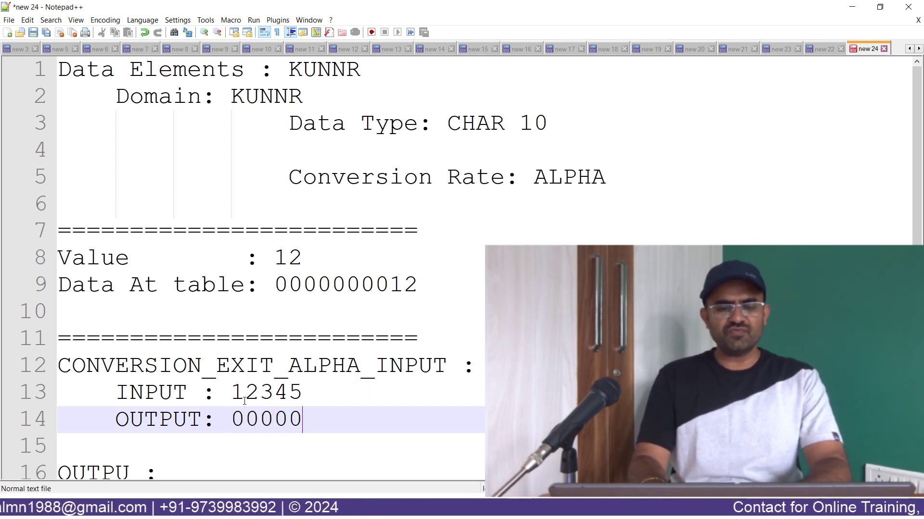
{"action": "type", "text": "12345"}
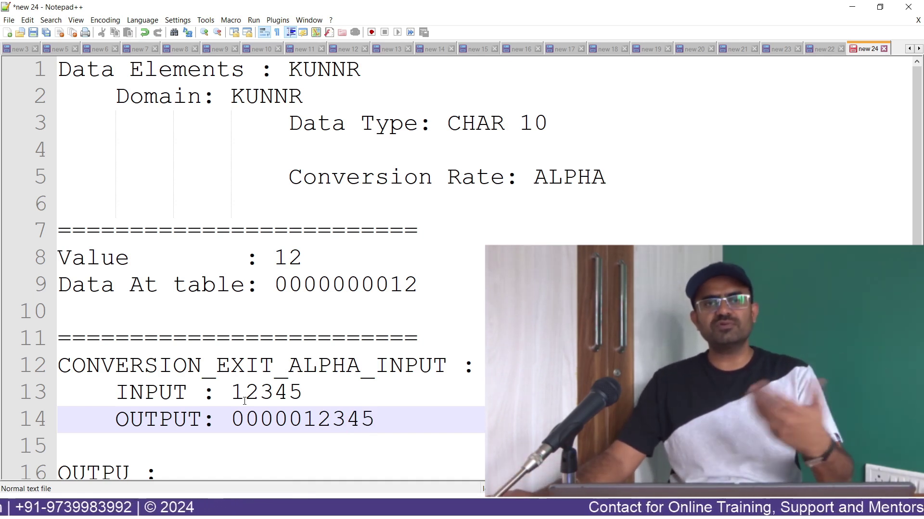
{"action": "double_click", "coordinate": [262, 419]}
Step: Switch to the SAP test result, check the output function module's name in Notepad, and open transaction SE37 in a new session
{"action": "key", "text": "alt+Tab"}
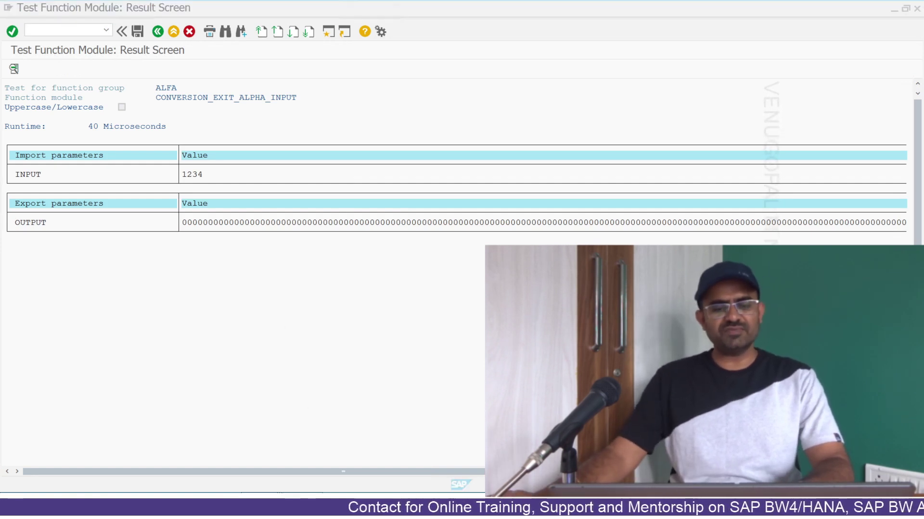
{"action": "key", "text": "alt+Tab"}
{"action": "left_click_drag", "start_coordinate": [461, 114], "coordinate": [7, 111]}
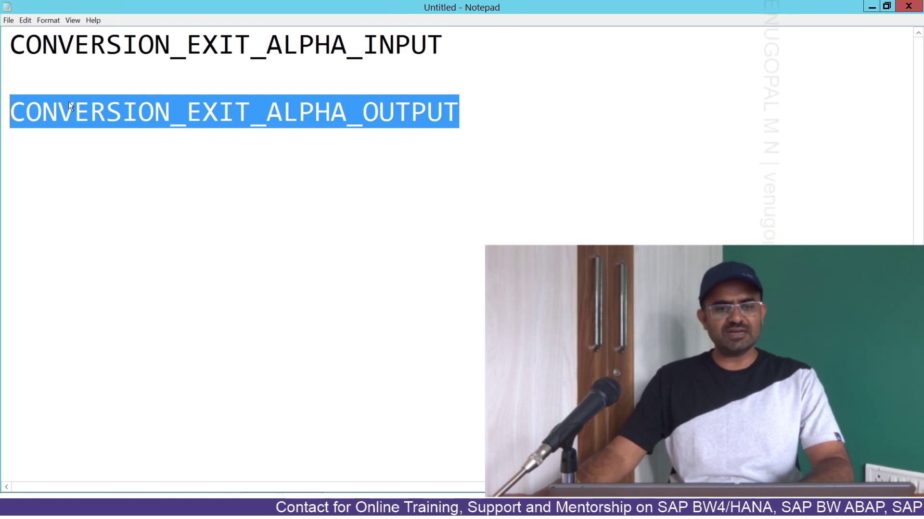
{"action": "left_click", "coordinate": [871, 6]}
{"action": "type", "text": "/ose"}
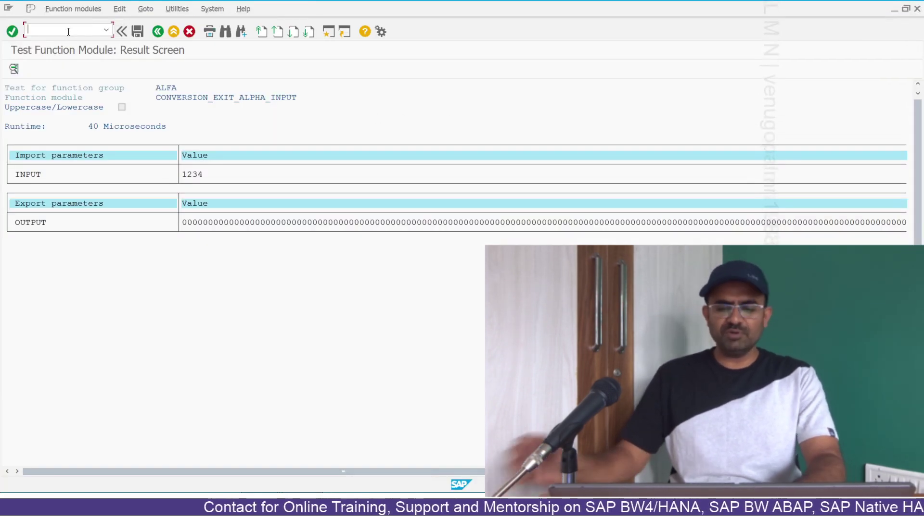
{"action": "type", "text": "37"}
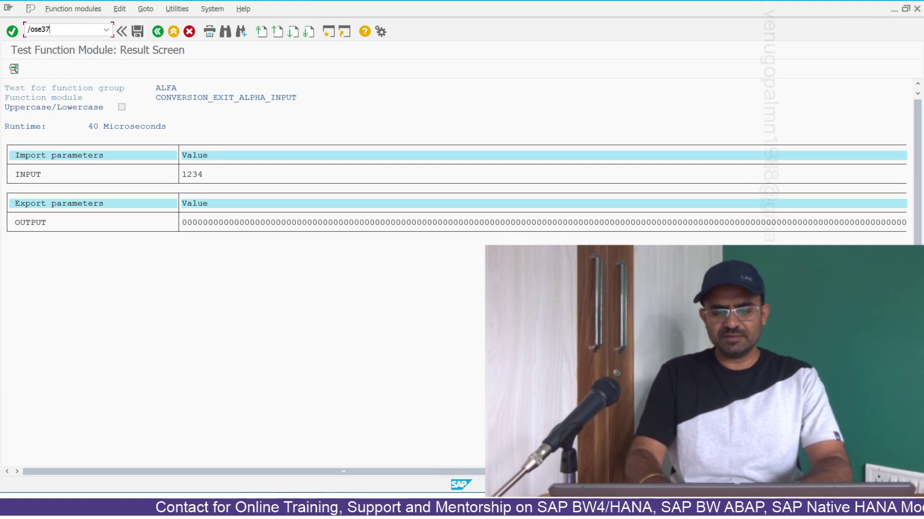
{"action": "key", "text": "Return"}
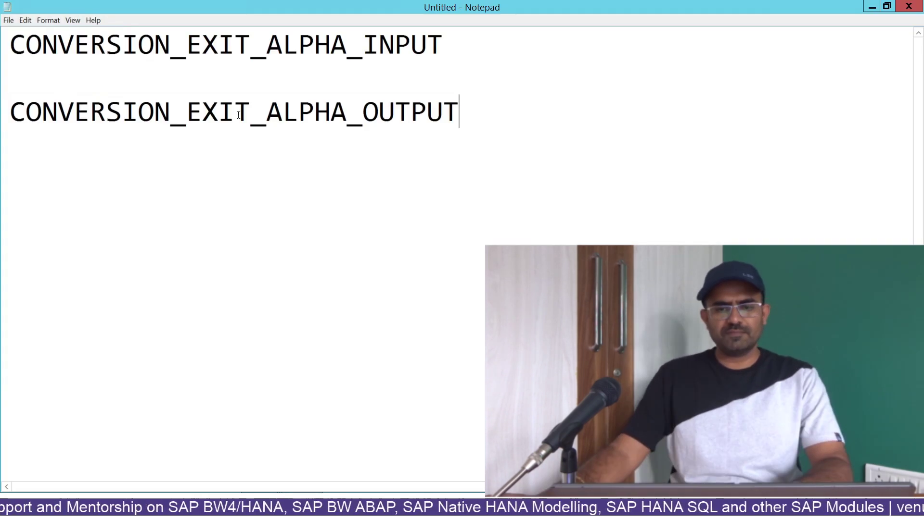
Step: Copy the name CONVERSION_EXIT_ALPHA_OUTPUT from Notepad and restart transaction SE37 from the runtime error screen
{"action": "left_click_drag", "start_coordinate": [459, 113], "coordinate": [5, 120]}
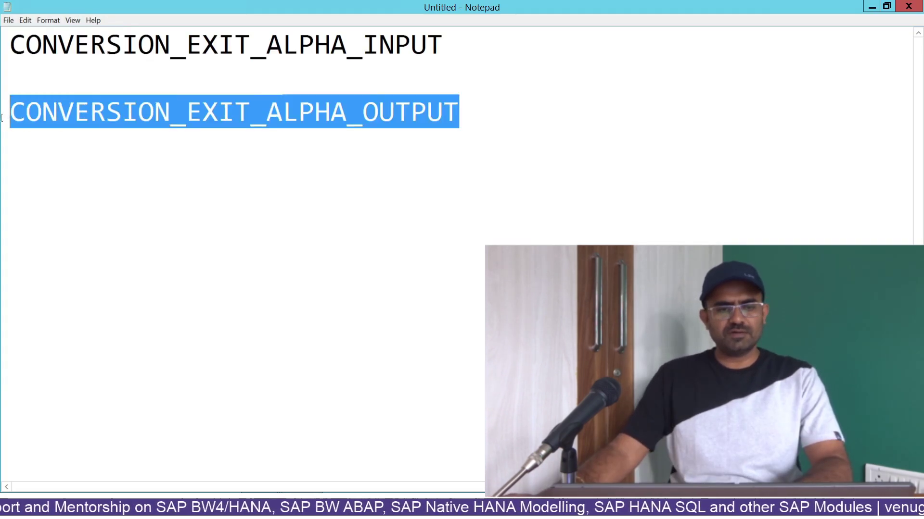
{"action": "right_click", "coordinate": [107, 120]}
{"action": "left_click", "coordinate": [41, 152]}
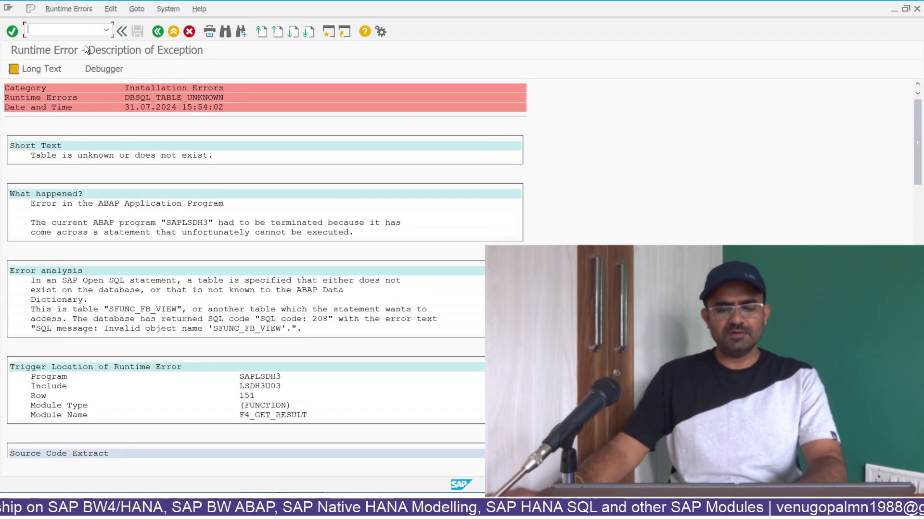
{"action": "type", "text": "/ns"}
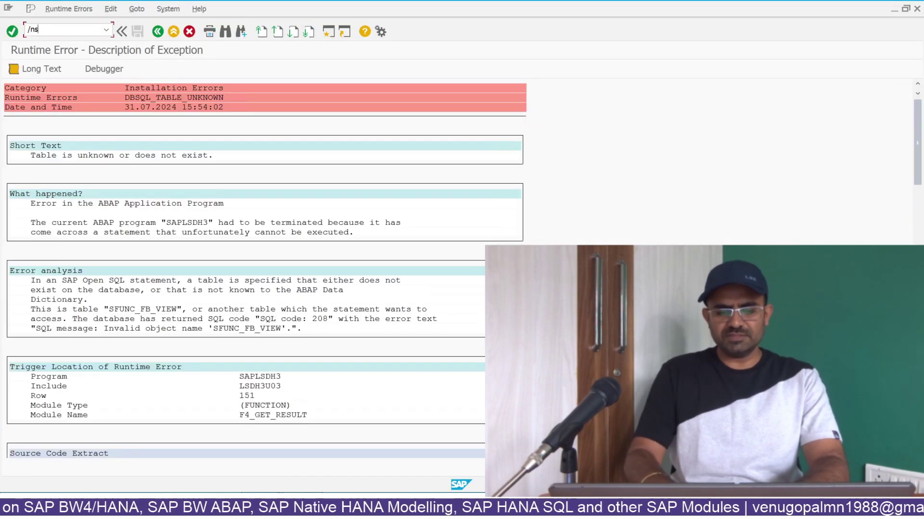
{"action": "type", "text": "e37"}
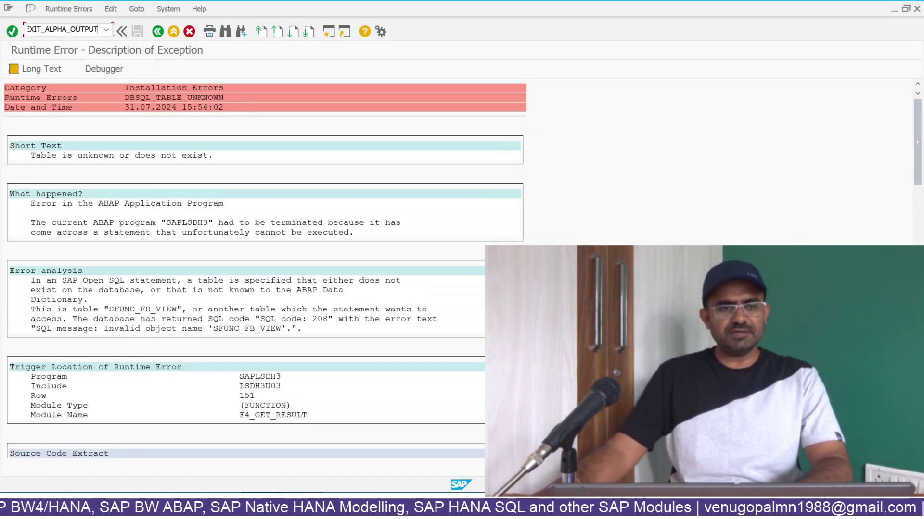
{"action": "key", "text": "Return"}
{"action": "type", "text": "/nse37"}
{"action": "key", "text": "Return"}
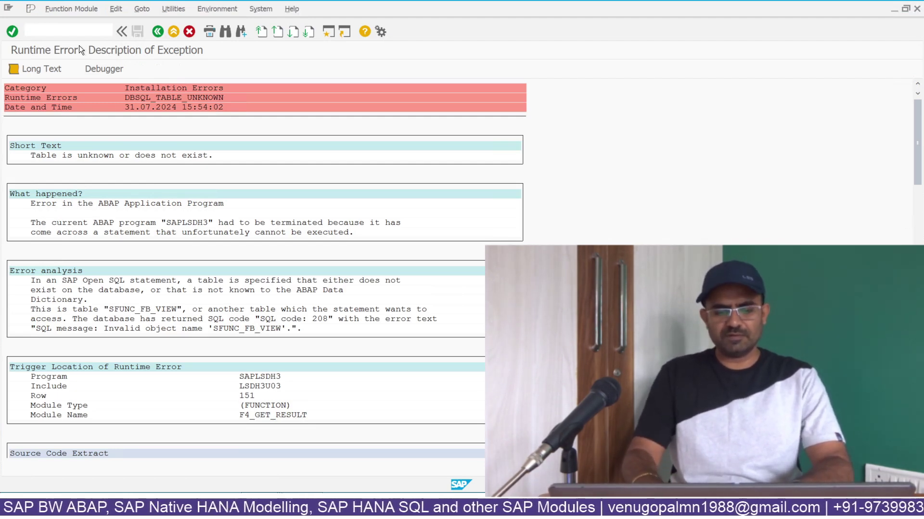
Step: Open the test environment for CONVERSION_EXIT_ALPHA_OUTPUT and run it with the INPUT value 00123
{"action": "left_click", "coordinate": [50, 70]}
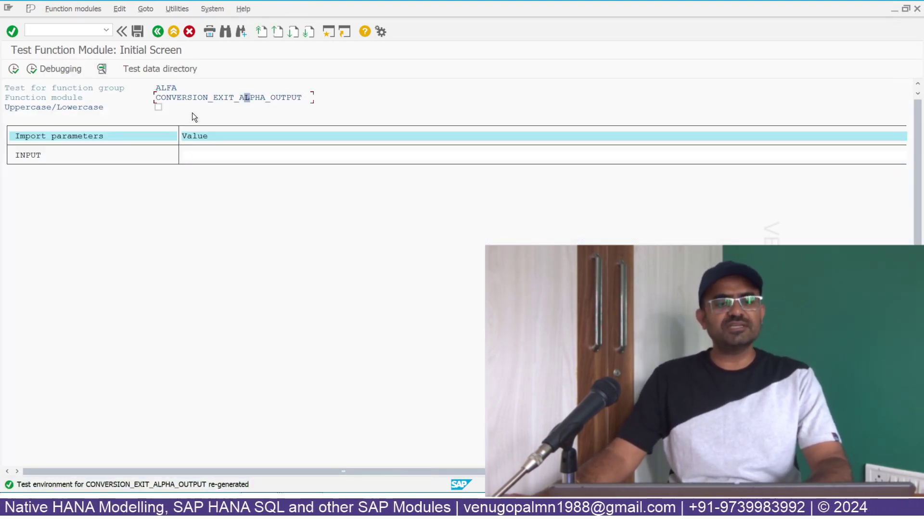
{"action": "left_click", "coordinate": [201, 155]}
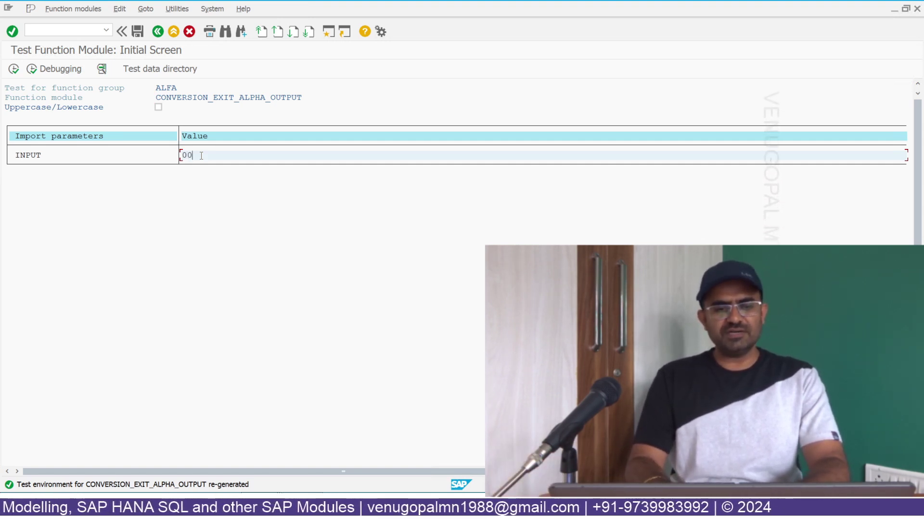
{"action": "type", "text": "00123"}
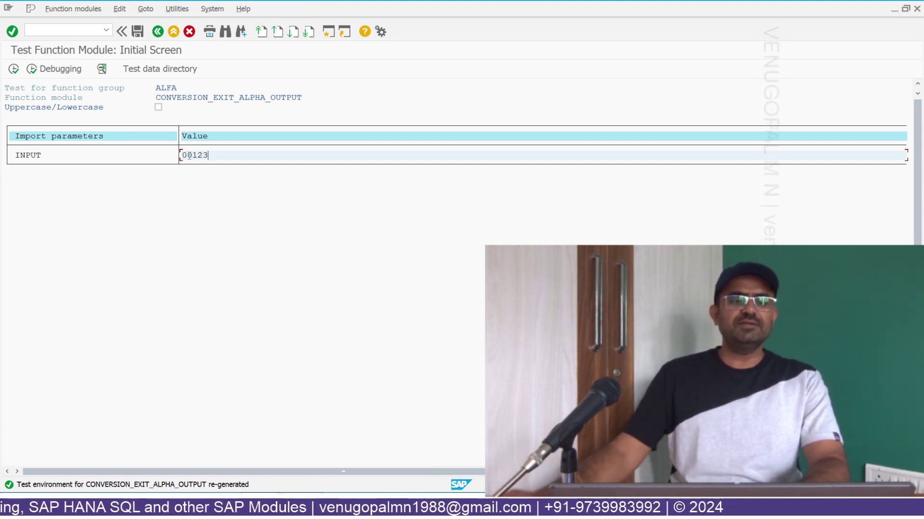
{"action": "left_click_drag", "start_coordinate": [183, 155], "coordinate": [193, 155]}
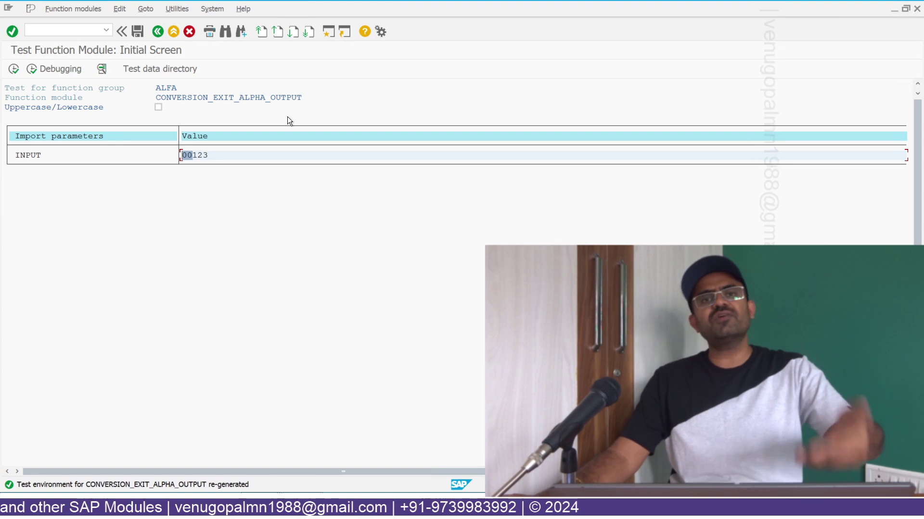
{"action": "left_click", "coordinate": [15, 71]}
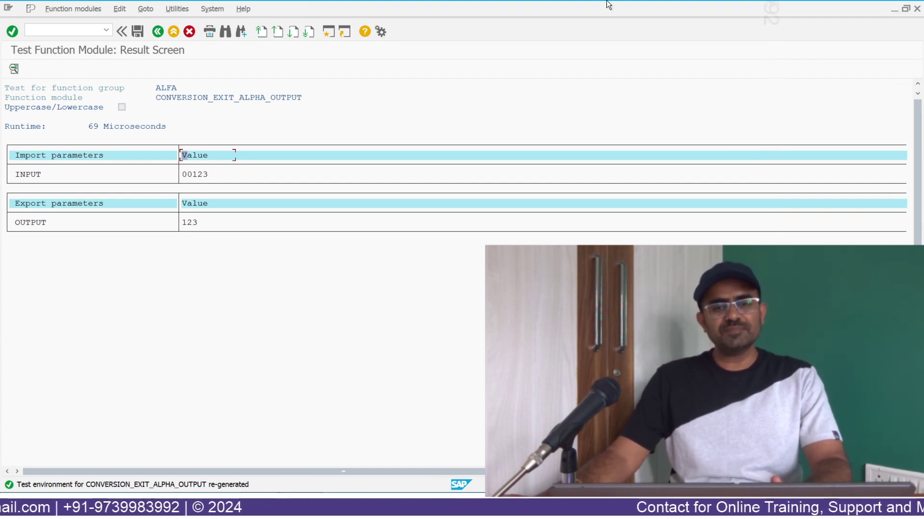
Step: Return to the Notepad++ conversion notes, then bring up the SAP ABAP Conversion Routines title slide
{"action": "left_click", "coordinate": [584, 14]}
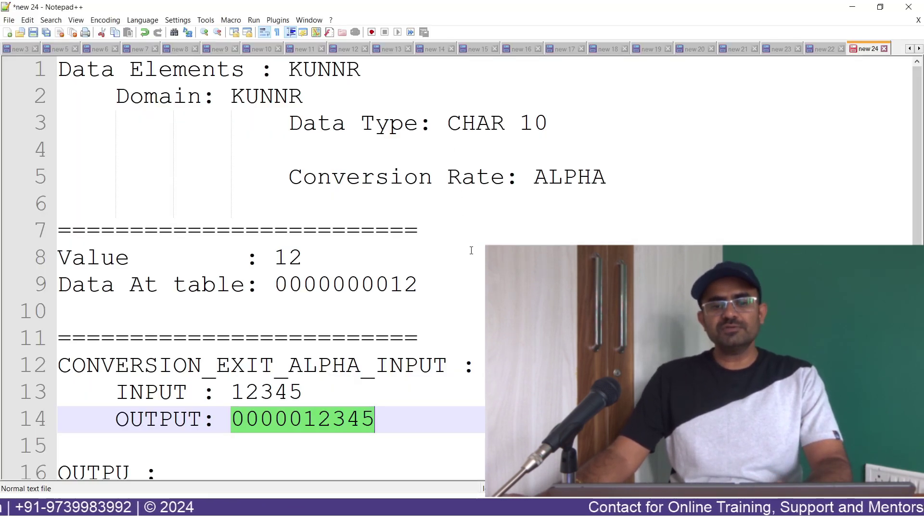
{"action": "left_click", "coordinate": [472, 251]}
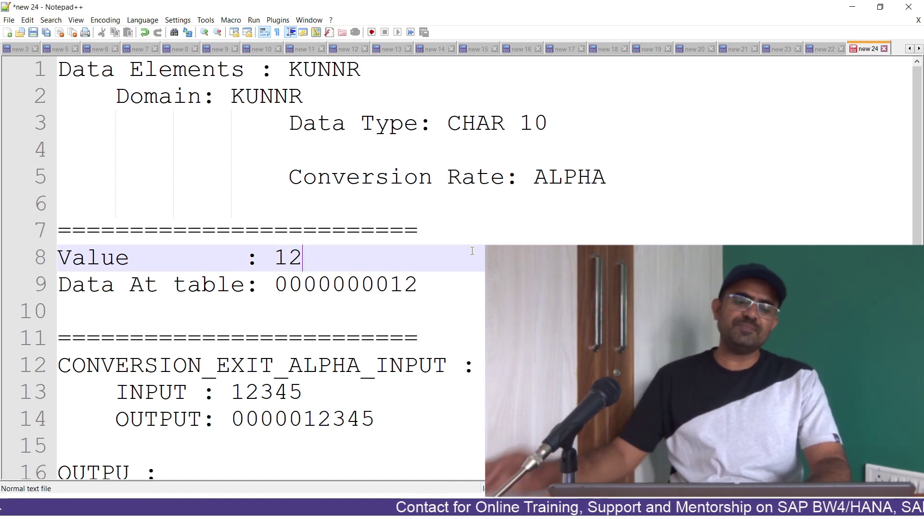
{"action": "mouse_move", "coordinate": [335, 509]}
{"action": "left_click", "coordinate": [337, 437]}
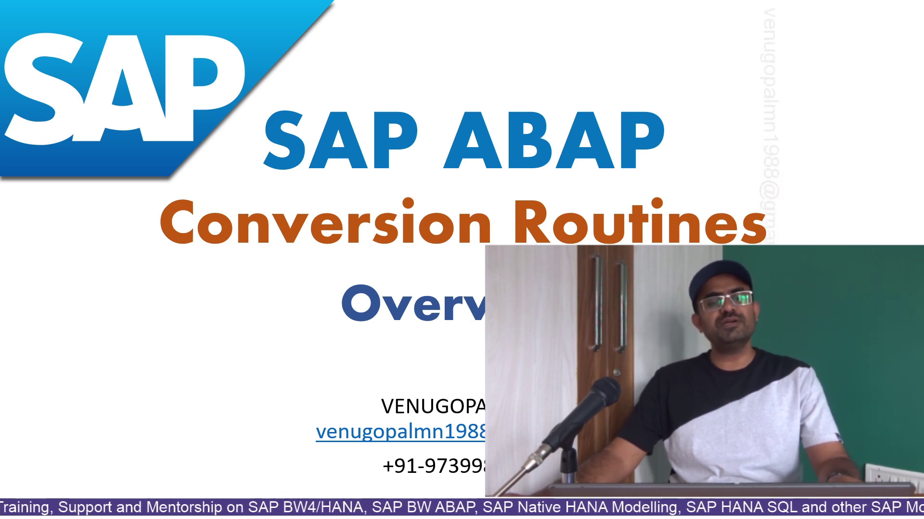
Step: Switch back to the remote desktop session and open the Bw on HANA connection from SAP Logon
{"action": "key", "text": "super"}
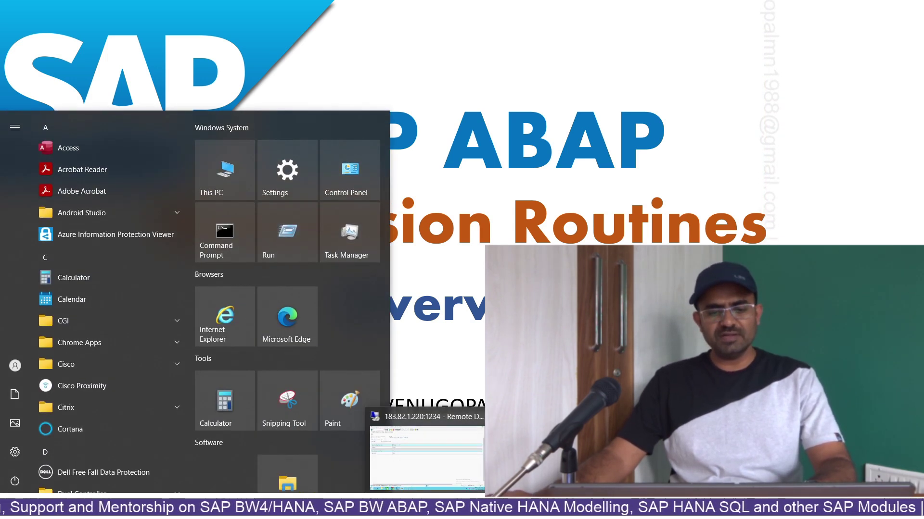
{"action": "left_click", "coordinate": [423, 405]}
{"action": "mouse_move", "coordinate": [232, 490]}
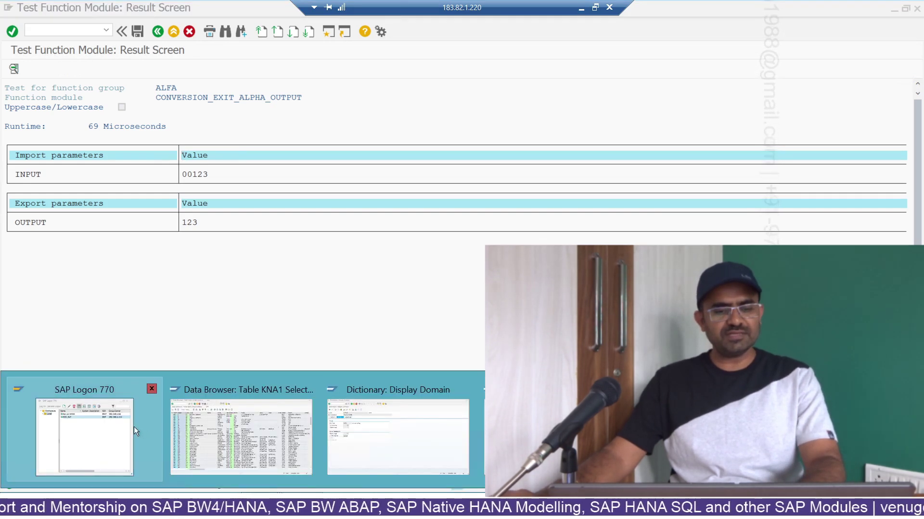
{"action": "left_click", "coordinate": [134, 427]}
{"action": "left_click", "coordinate": [271, 70]}
{"action": "double_click", "coordinate": [239, 61]}
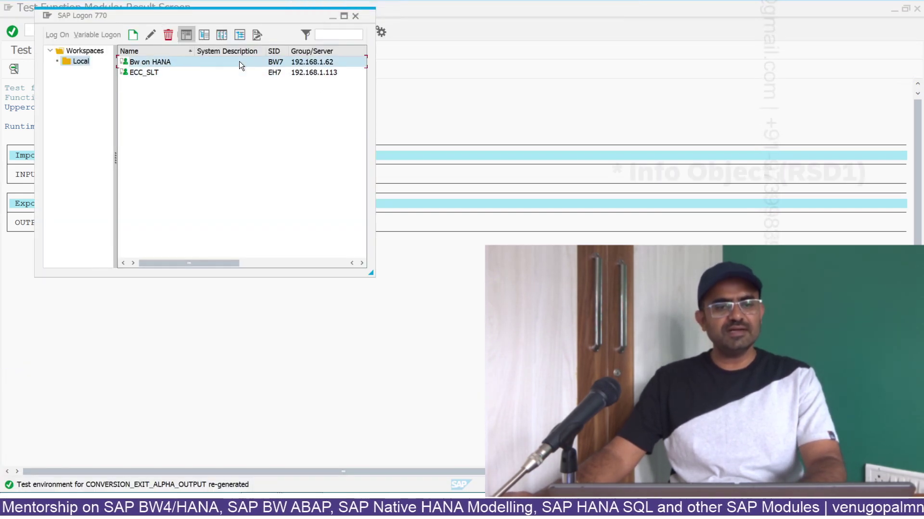
Step: Log on to the Bw on HANA system with the user name and account password
{"action": "left_click", "coordinate": [130, 119]}
{"action": "left_click", "coordinate": [130, 128]}
{"action": "left_click", "coordinate": [130, 129]}
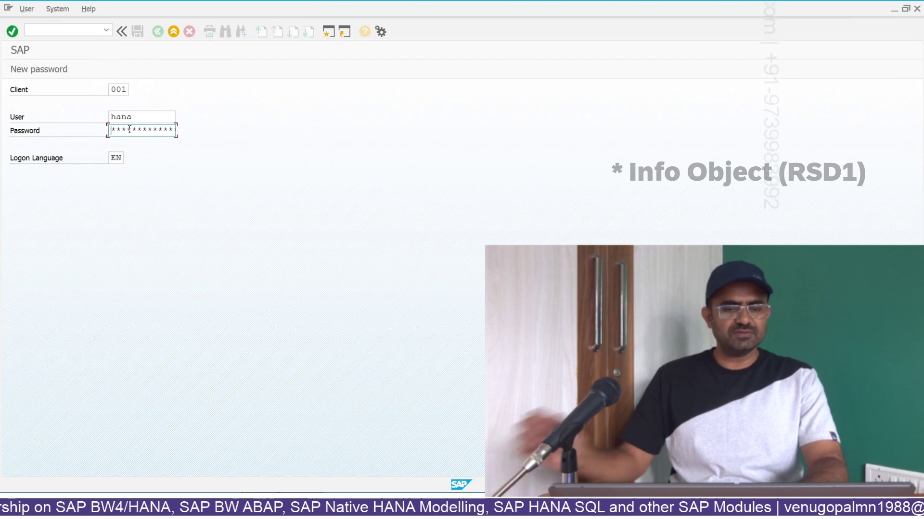
{"action": "key", "text": "Return"}
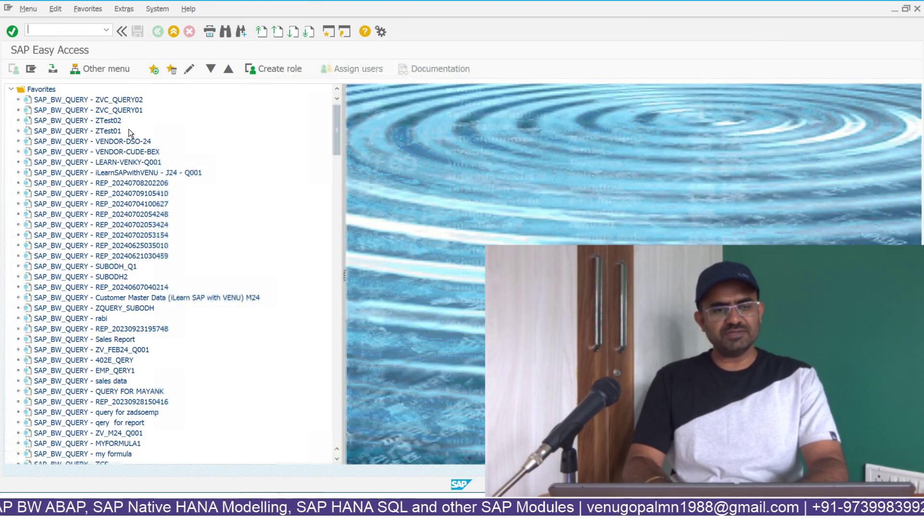
Step: Start transaction RSD1 and enter 0CUSTOMER as the InfoObject
{"action": "type", "text": "rsd1"}
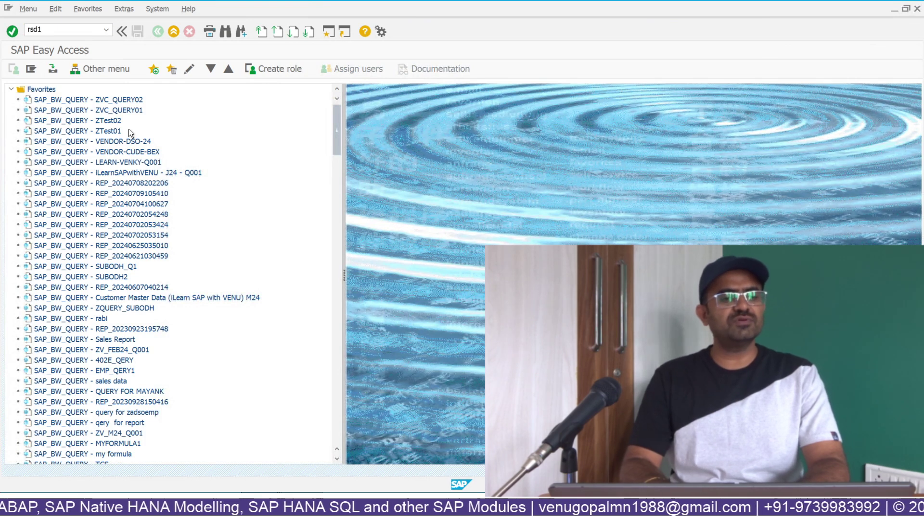
{"action": "key", "text": "Return"}
{"action": "type", "text": "0customer"}
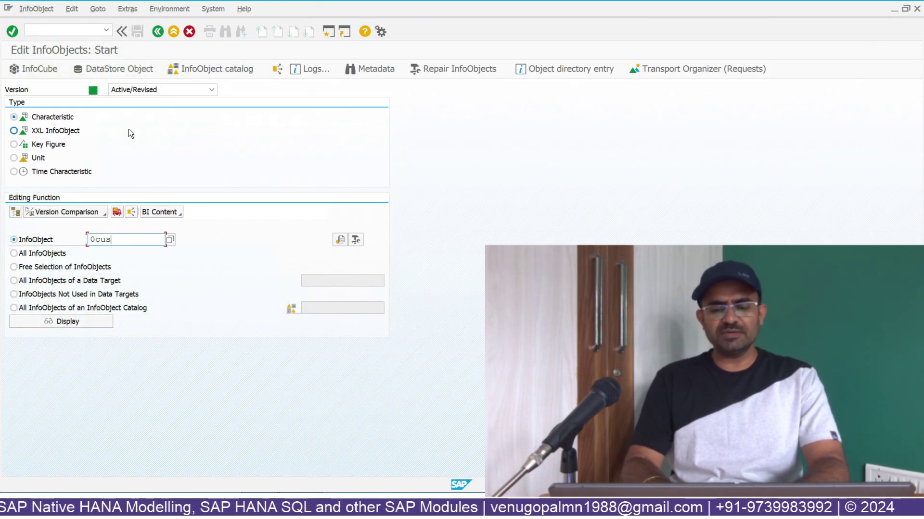
{"action": "key", "text": "Return"}
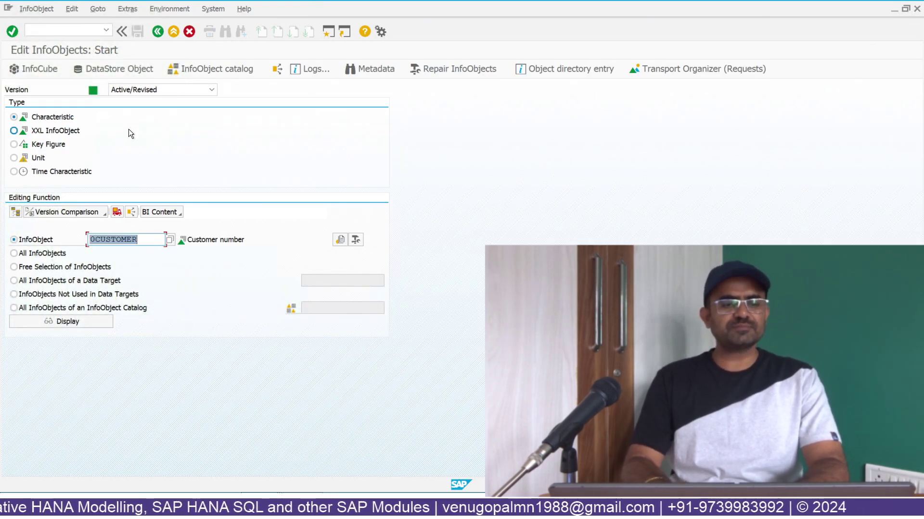
Step: Display the 0CUSTOMER characteristic's details and examine its technical name and conversion routine
{"action": "left_click", "coordinate": [142, 239]}
{"action": "left_click", "coordinate": [54, 240]}
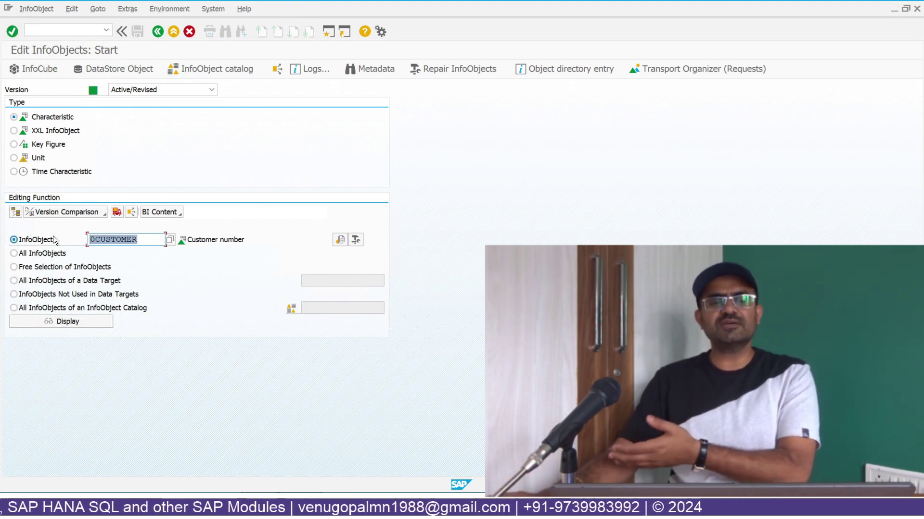
{"action": "left_click", "coordinate": [78, 325]}
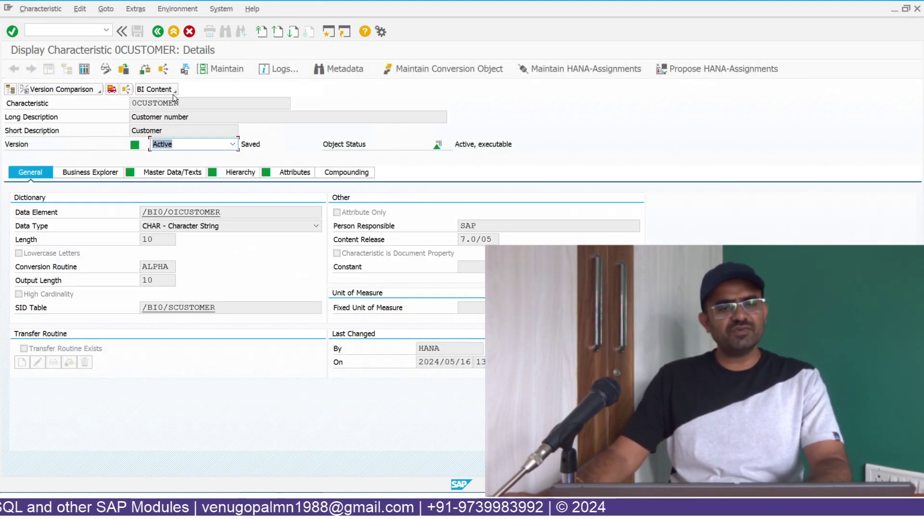
{"action": "double_click", "coordinate": [182, 102]}
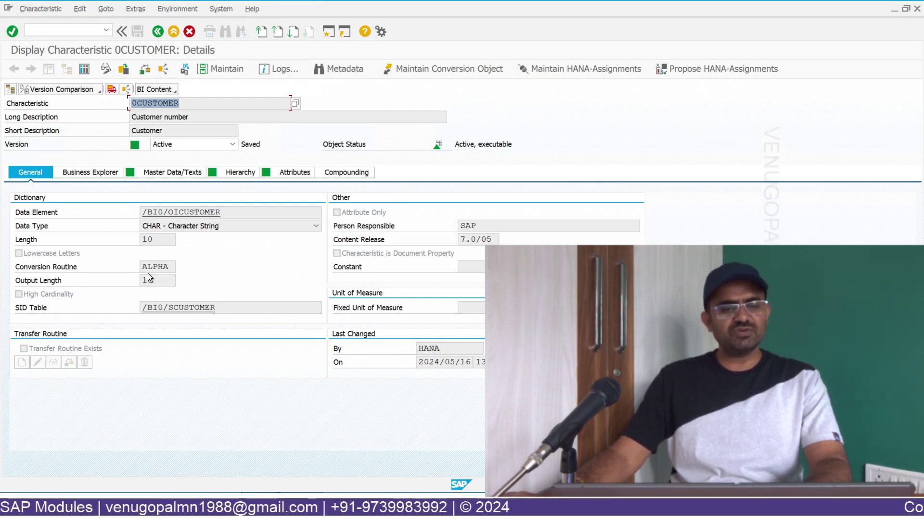
{"action": "double_click", "coordinate": [169, 268]}
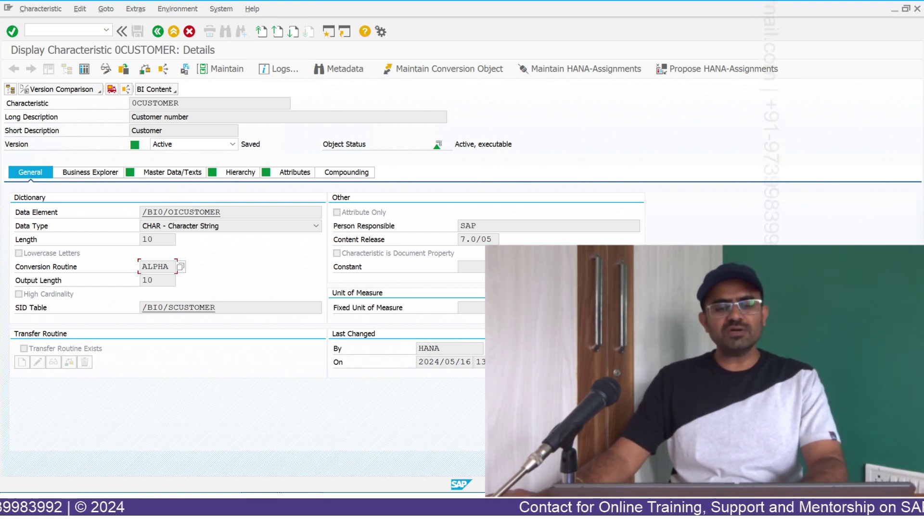
Step: Start transaction SE11 in the source system's session and display the database table PRPS
{"action": "left_click", "coordinate": [334, 444]}
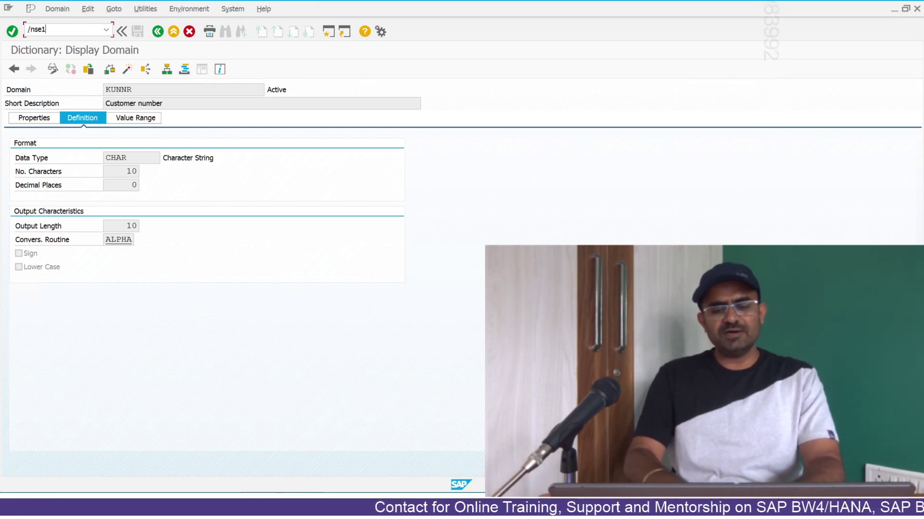
{"action": "key", "text": "Return"}
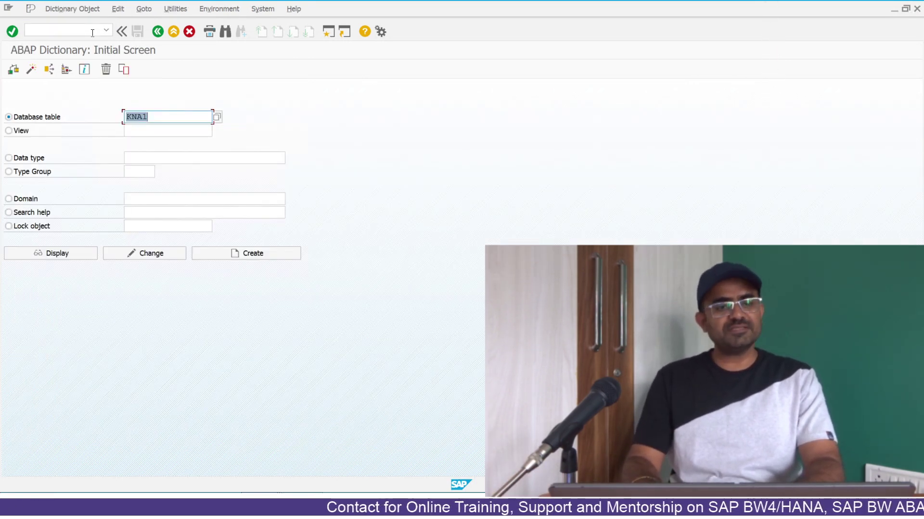
{"action": "type", "text": "PROD"}
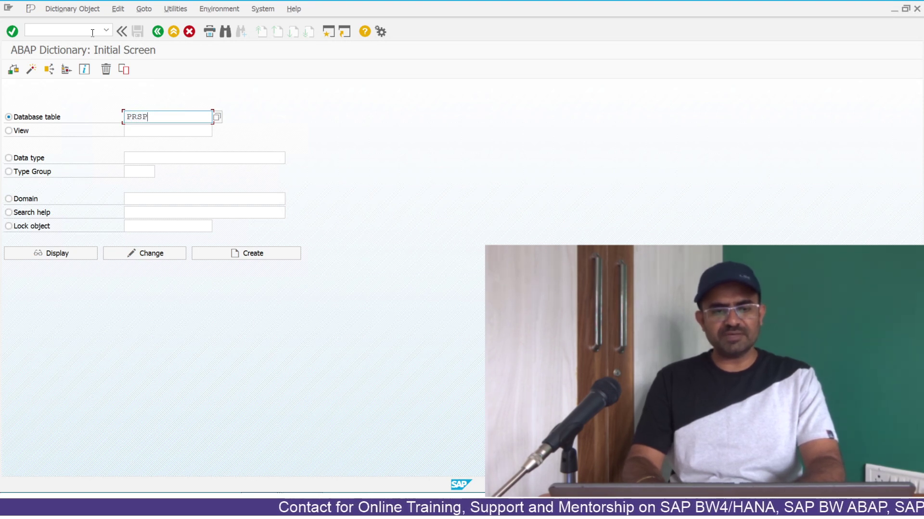
{"action": "key", "text": "BackSpace"}
{"action": "key", "text": "BackSpace"}
{"action": "type", "text": "PS"}
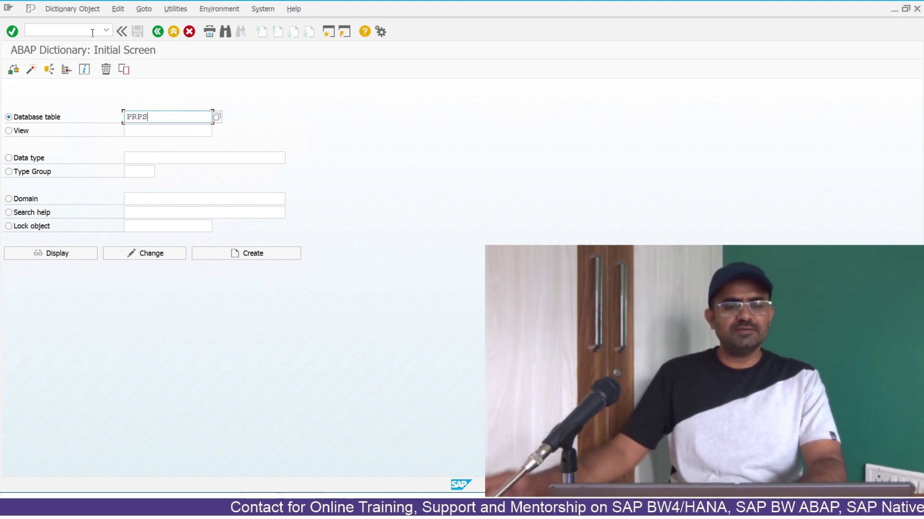
{"action": "left_click", "coordinate": [49, 254]}
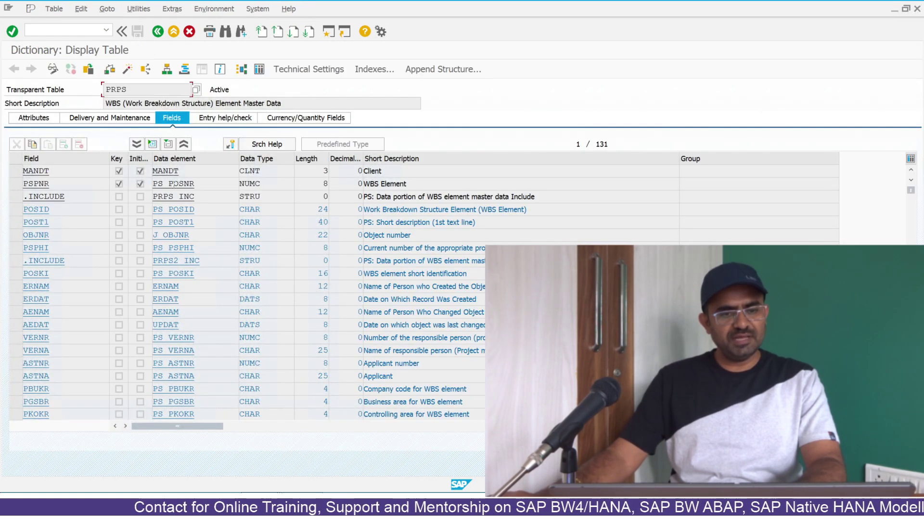
Step: Open the data element of PRPS key field PSPNR, drill down to its PS_POSNR domain and examine the conversion routine
{"action": "left_click", "coordinate": [363, 185]}
{"action": "left_click", "coordinate": [199, 184]}
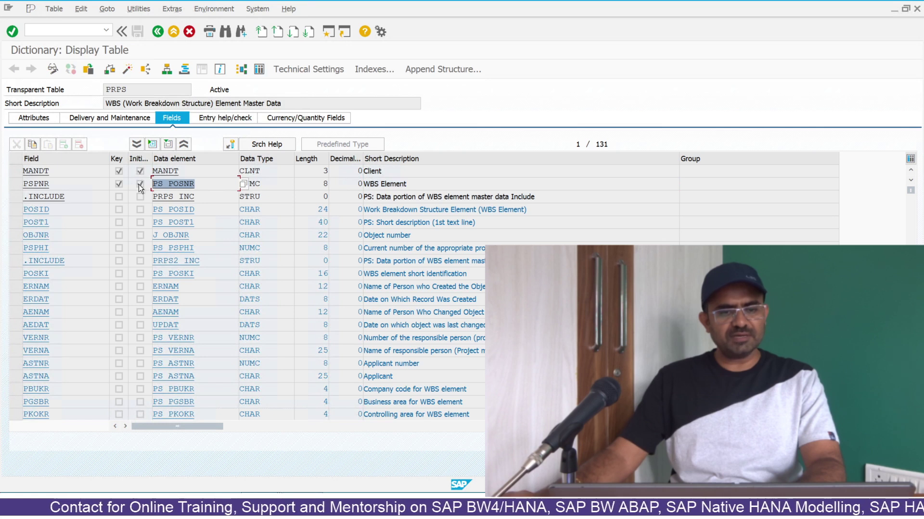
{"action": "double_click", "coordinate": [179, 185]}
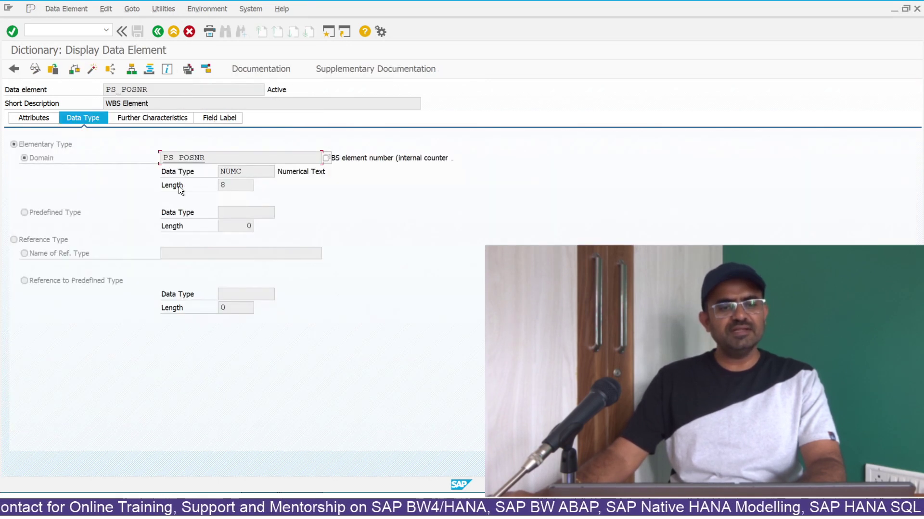
{"action": "left_click", "coordinate": [160, 92]}
{"action": "double_click", "coordinate": [187, 158]}
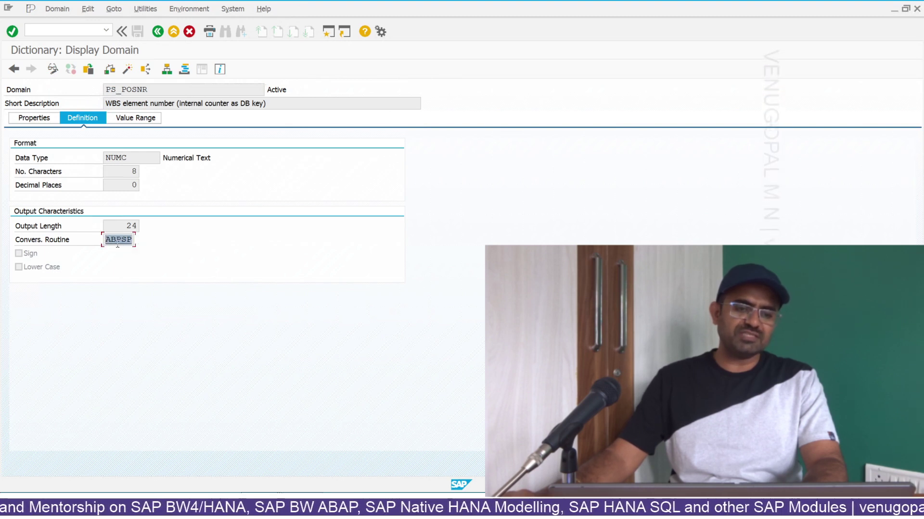
{"action": "left_click", "coordinate": [124, 240]}
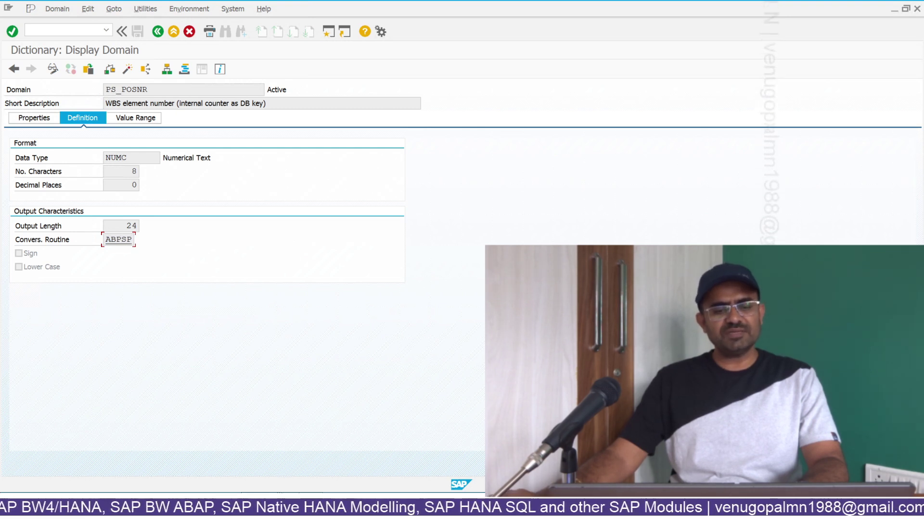
Step: Switch to the Notepad notes and replace ALPHA with ABPSP in both the input and output conversion exit names
{"action": "key", "text": "alt+Tab"}
{"action": "left_click", "coordinate": [340, 62]}
{"action": "left_click_drag", "start_coordinate": [346, 46], "coordinate": [270, 46]}
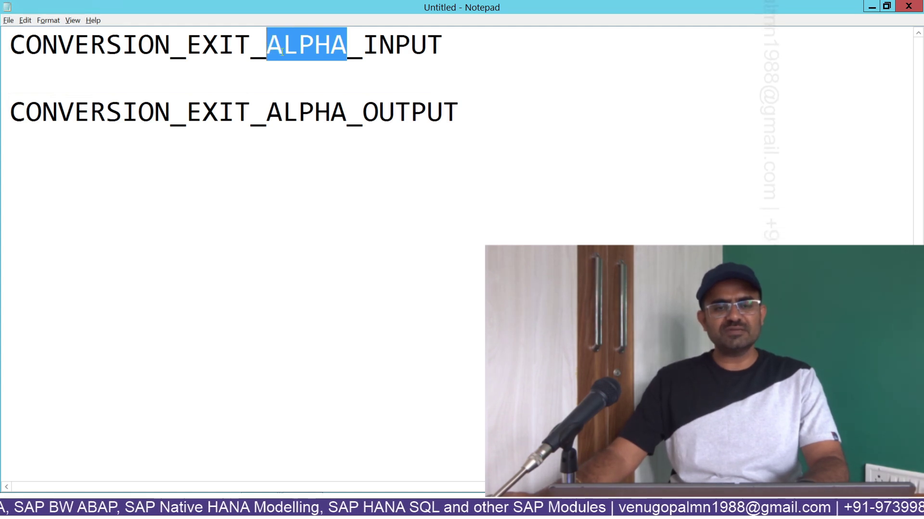
{"action": "type", "text": "ABPSP"}
{"action": "left_click_drag", "start_coordinate": [346, 112], "coordinate": [266, 112]}
{"action": "type", "text": "ABPSP"}
Step: Copy CONVERSION_EXIT_ABPSP_INPUT from the notes, start SE37 in a new SAP session and open that function module's test screen
{"action": "left_click_drag", "start_coordinate": [465, 47], "coordinate": [3, 42]}
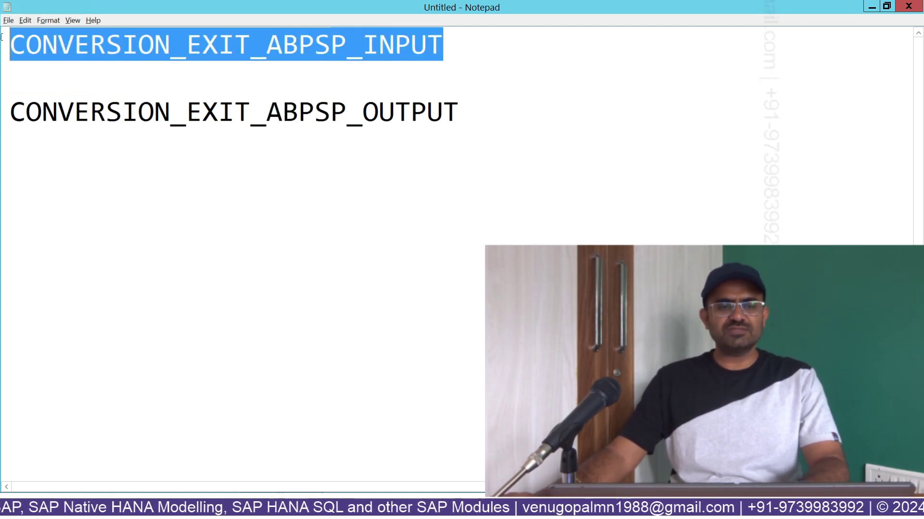
{"action": "key", "text": "alt+Tab"}
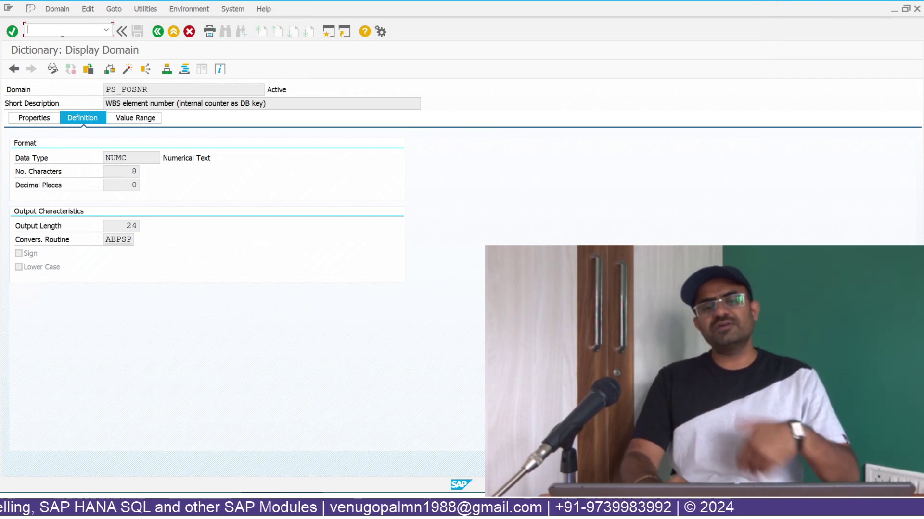
{"action": "type", "text": "/ose"}
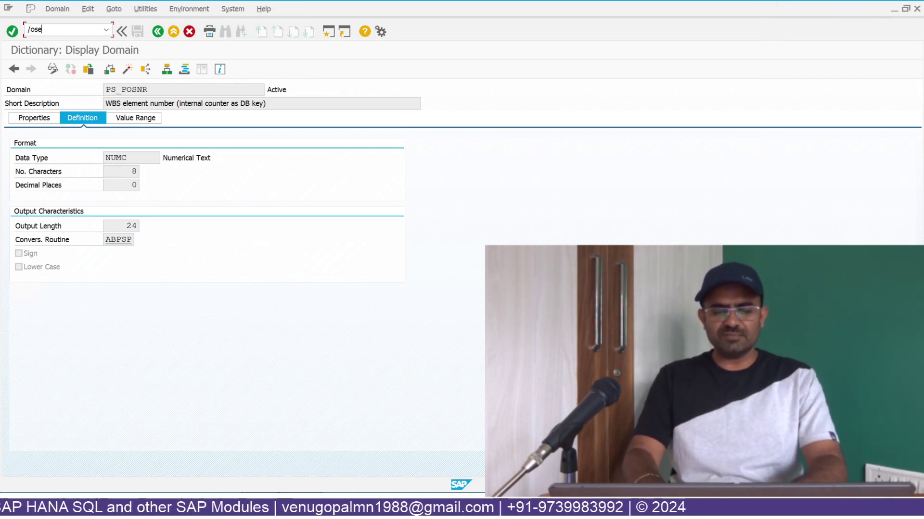
{"action": "type", "text": "37"}
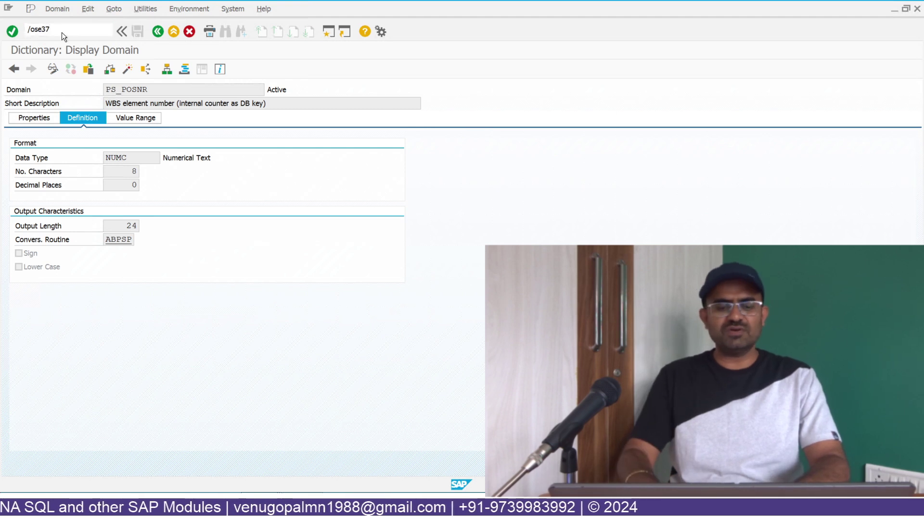
{"action": "key", "text": "Return"}
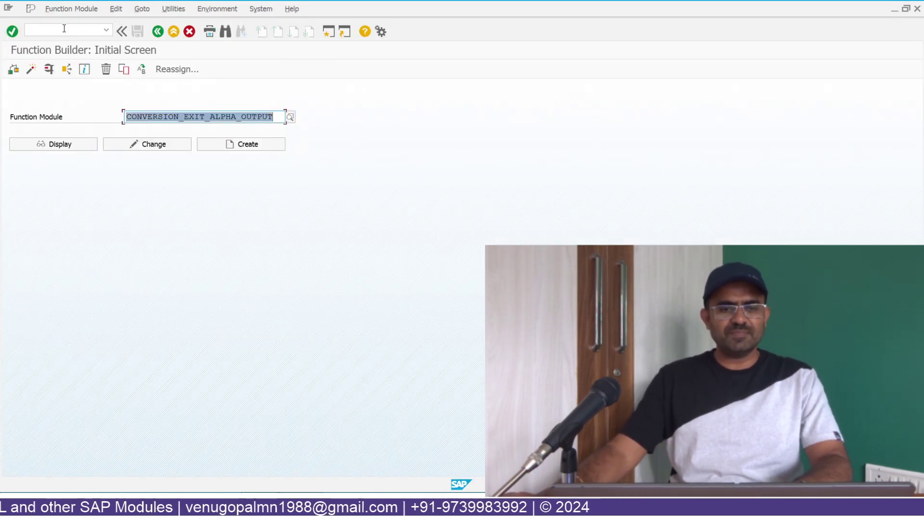
{"action": "left_click", "coordinate": [49, 70]}
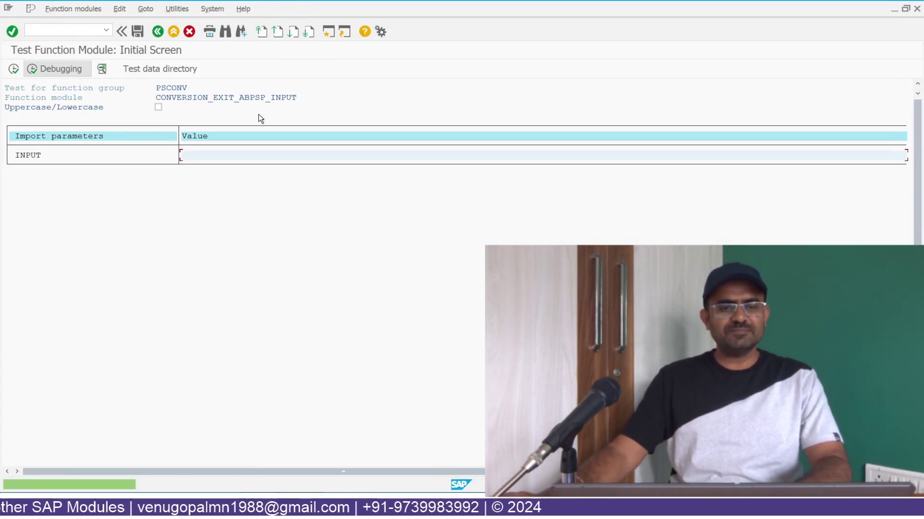